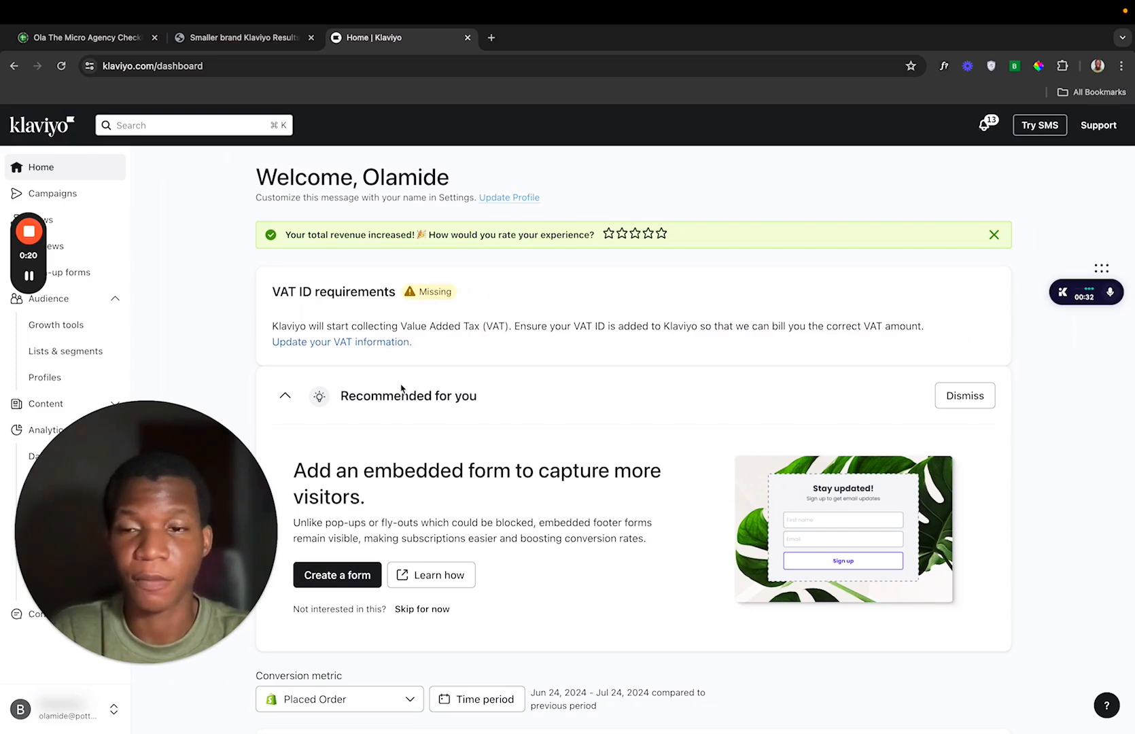
- Create a new flow from the Browse Abandonment Standard template, keeping its default name
{"action": "scroll", "coordinate": [401, 388], "scroll_direction": "down", "scroll_amount": 4}
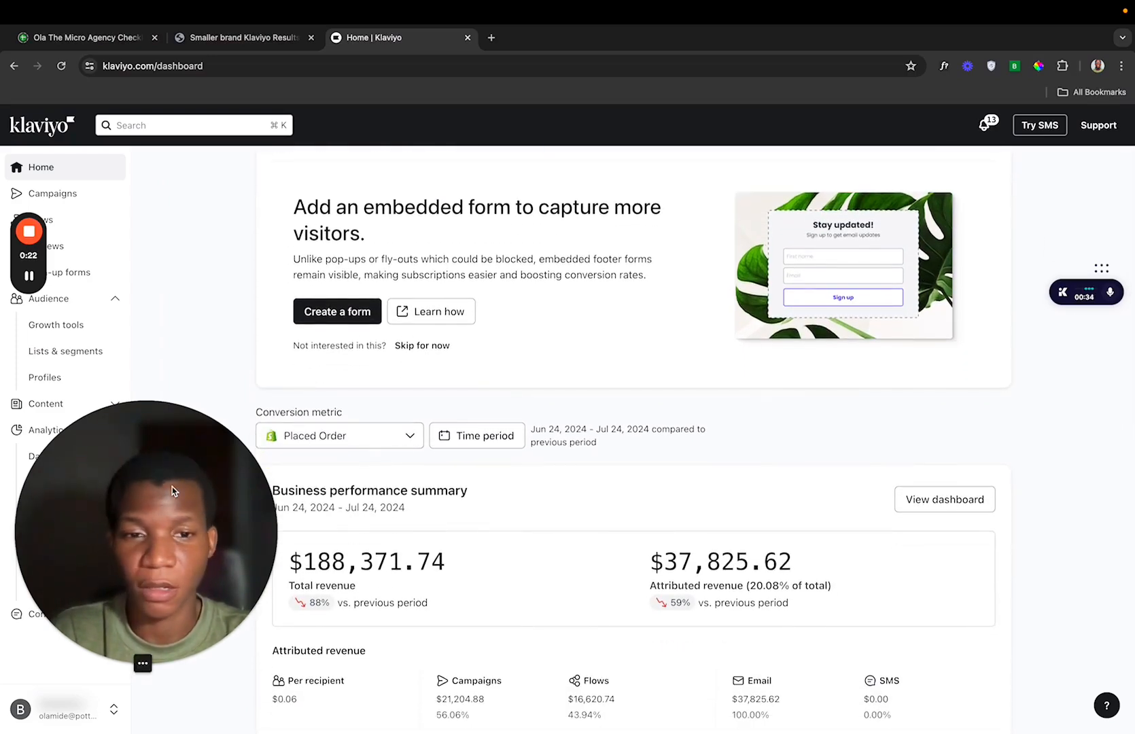
{"action": "scroll", "coordinate": [94, 254], "scroll_direction": "up", "scroll_amount": 4}
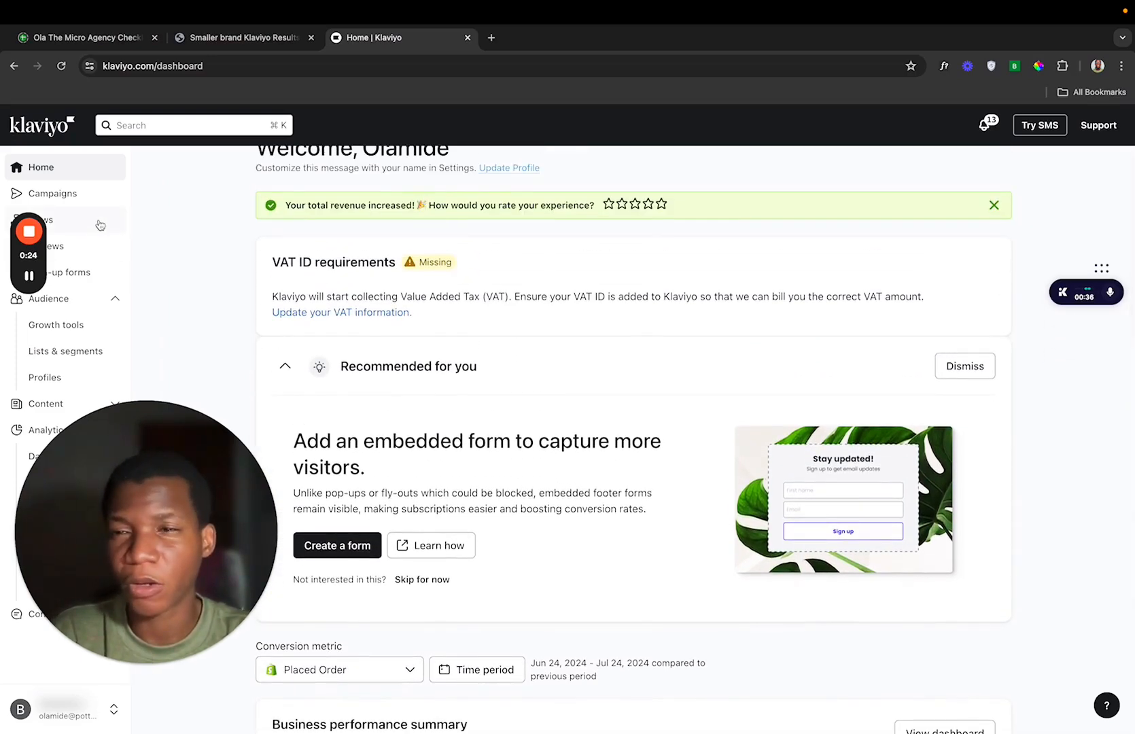
{"action": "left_click", "coordinate": [95, 220]}
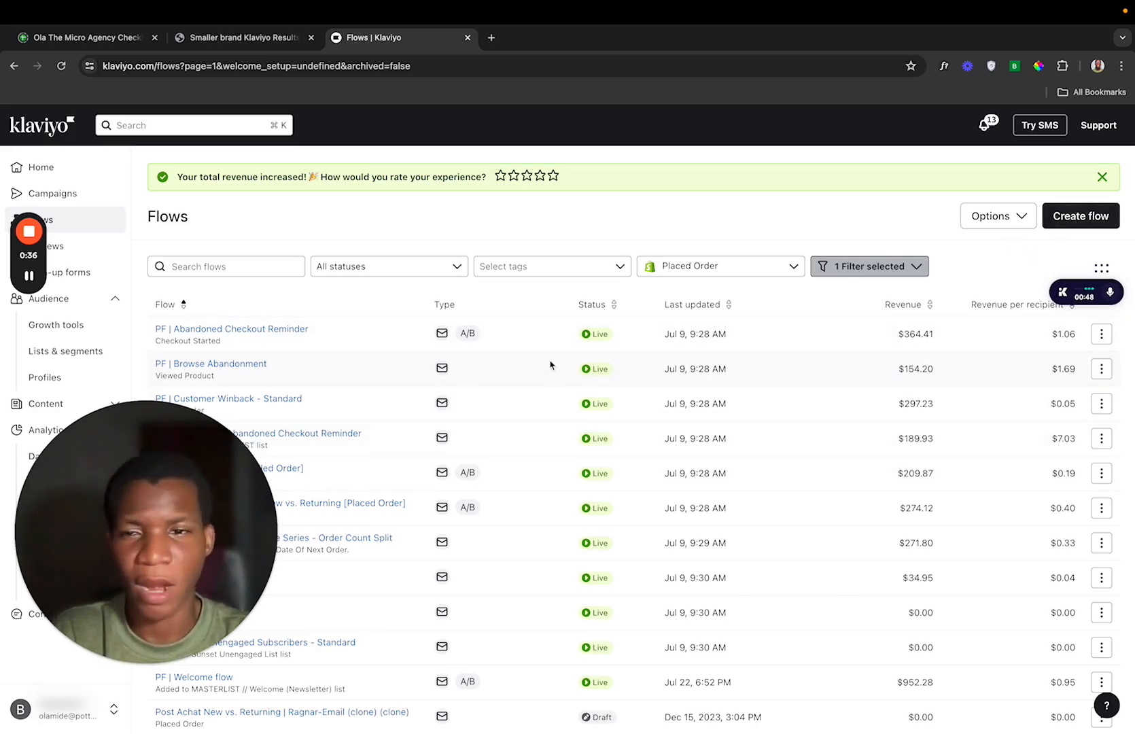
{"action": "left_click", "coordinate": [1082, 216]}
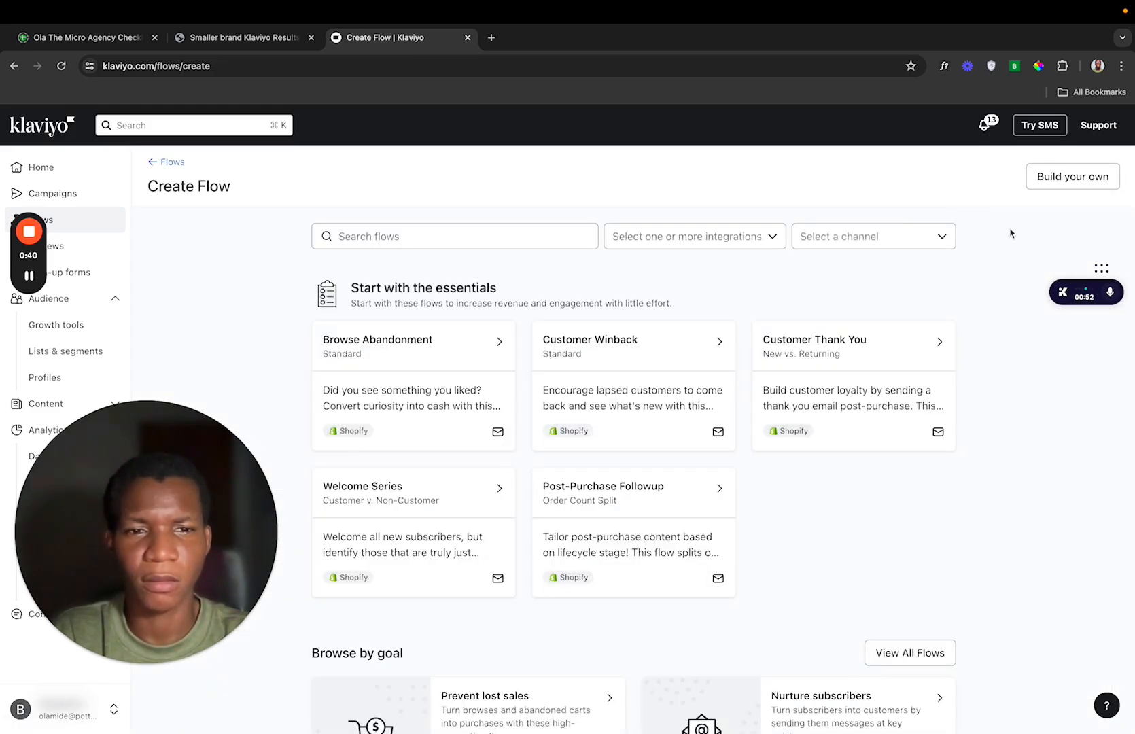
{"action": "left_click", "coordinate": [460, 367]}
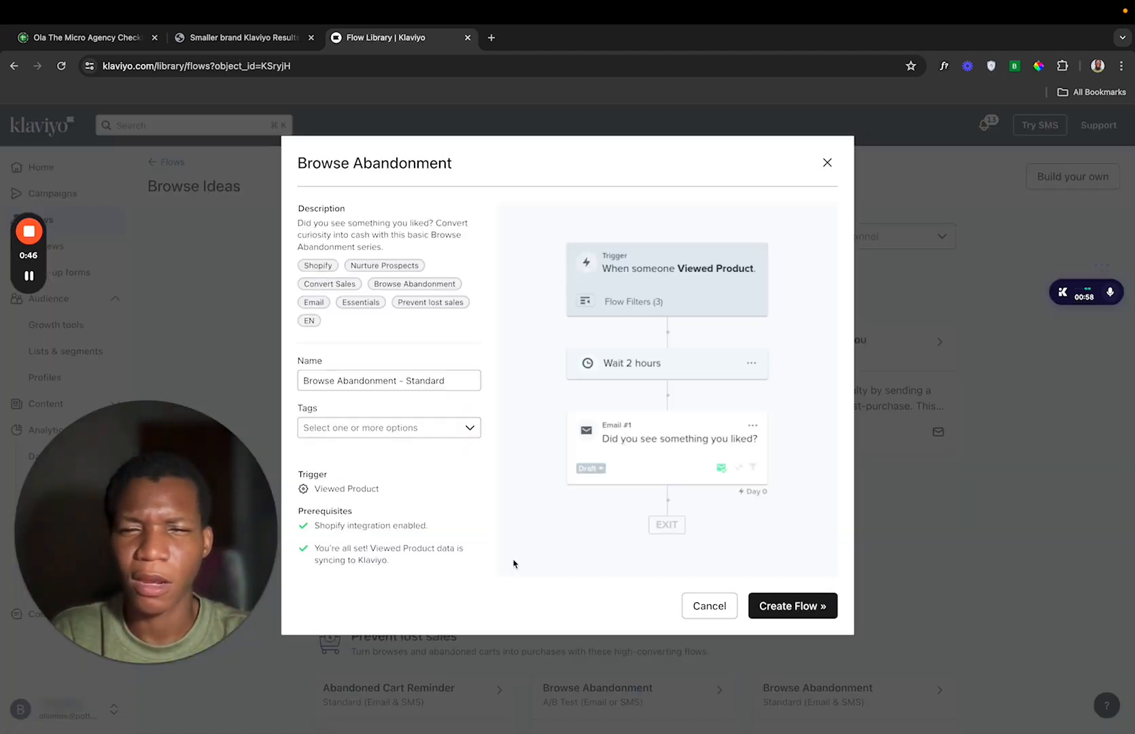
{"action": "left_click", "coordinate": [791, 606]}
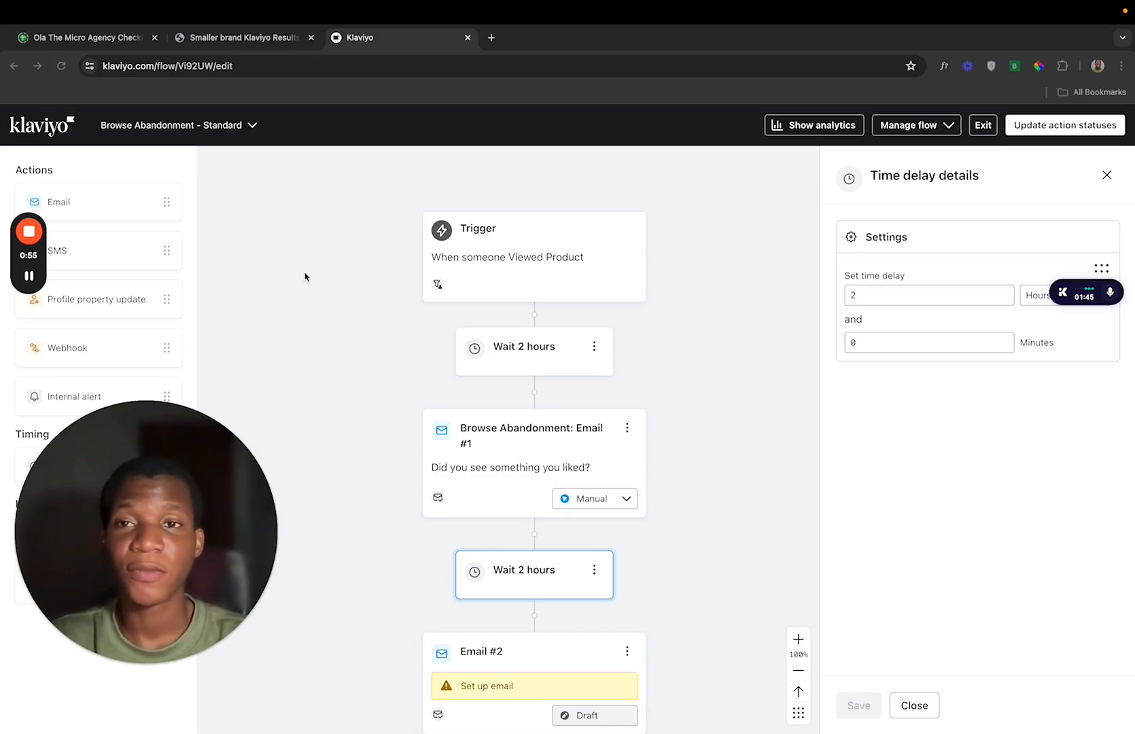
- Delete all the profile filters from the flow's Viewed Product trigger and save the trigger
{"action": "left_click", "coordinate": [599, 271]}
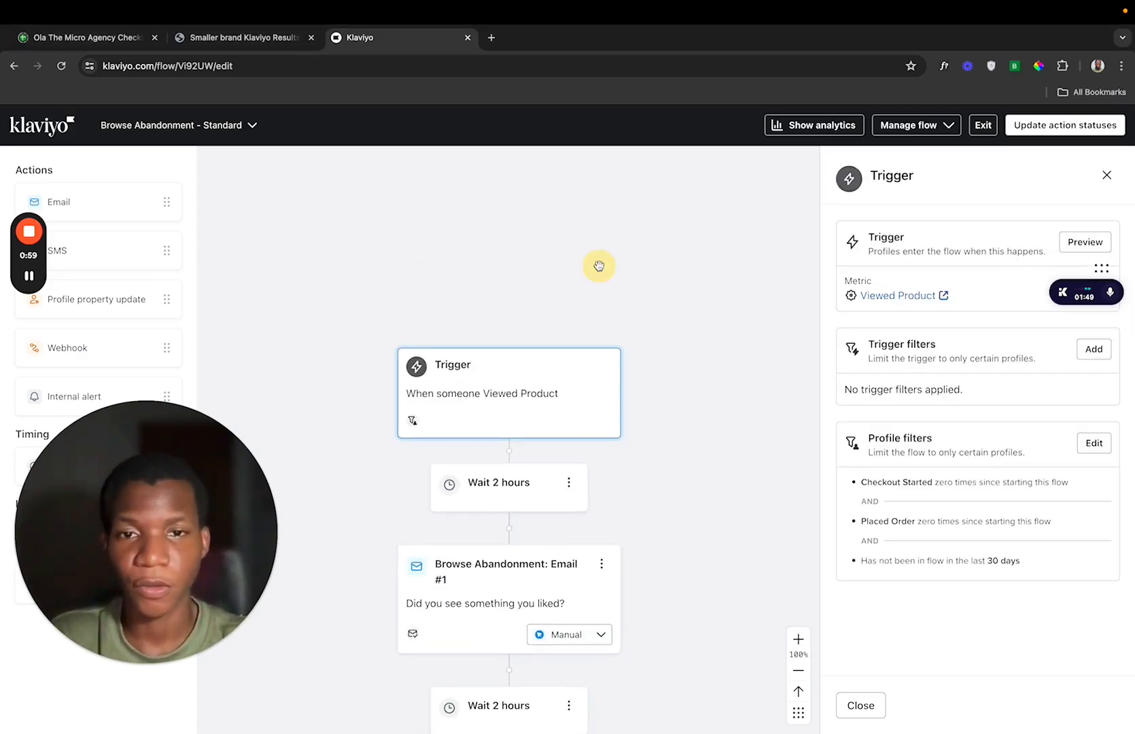
{"action": "scroll", "coordinate": [540, 373], "scroll_direction": "down", "scroll_amount": 1}
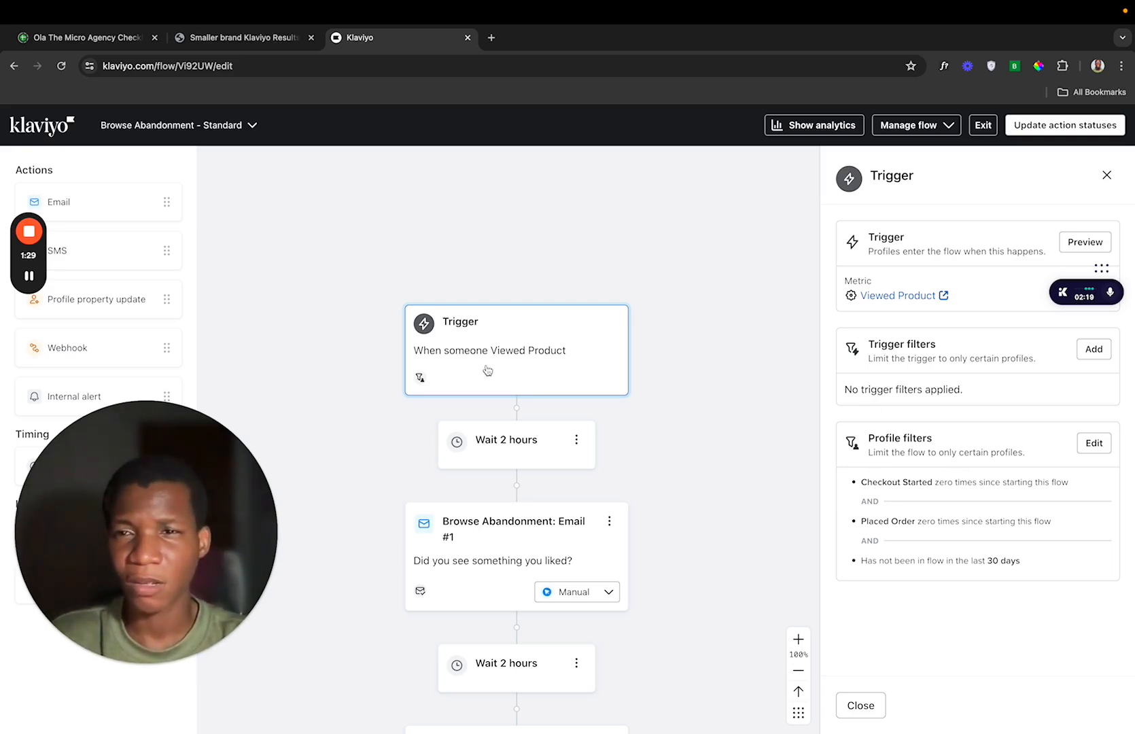
{"action": "scroll", "coordinate": [499, 347], "scroll_direction": "down", "scroll_amount": 1}
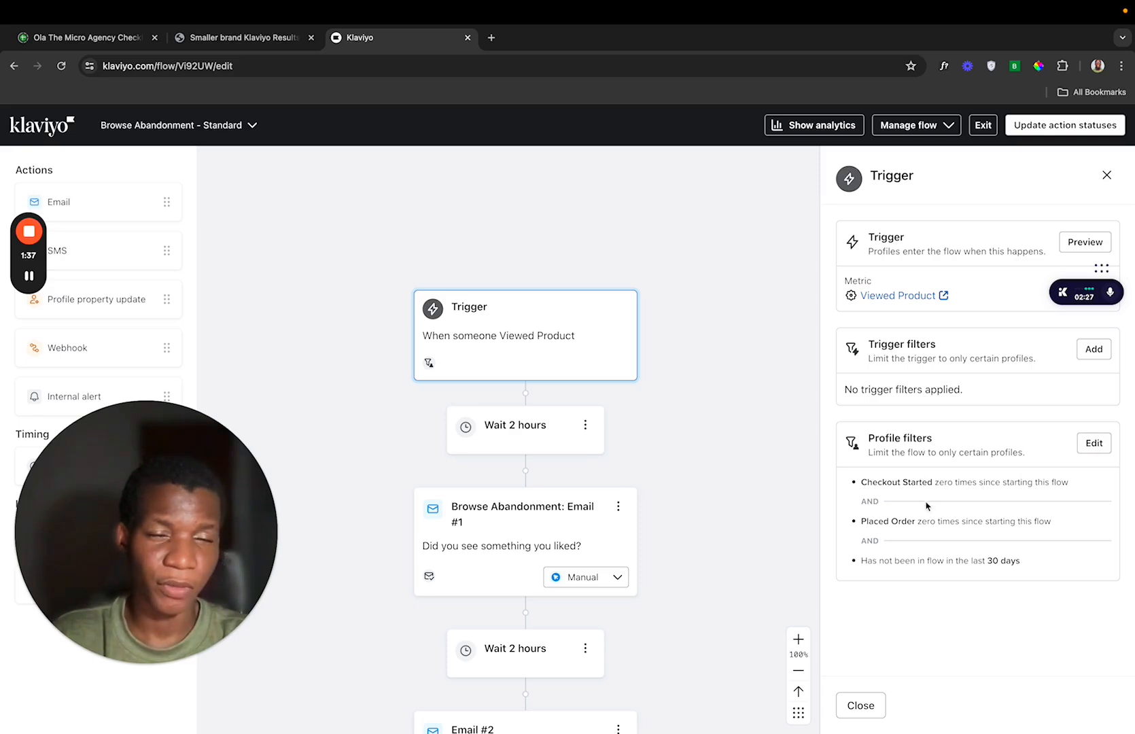
{"action": "left_click", "coordinate": [1093, 444]}
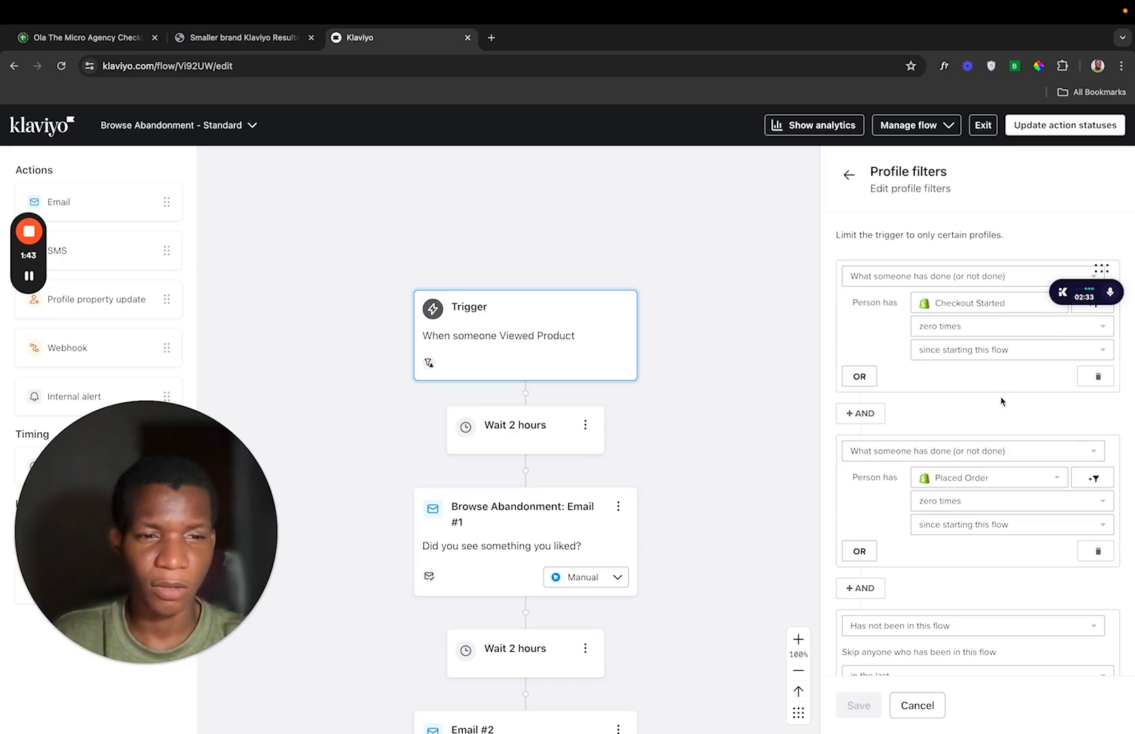
{"action": "left_click", "coordinate": [1096, 376]}
{"action": "left_click", "coordinate": [1095, 375]}
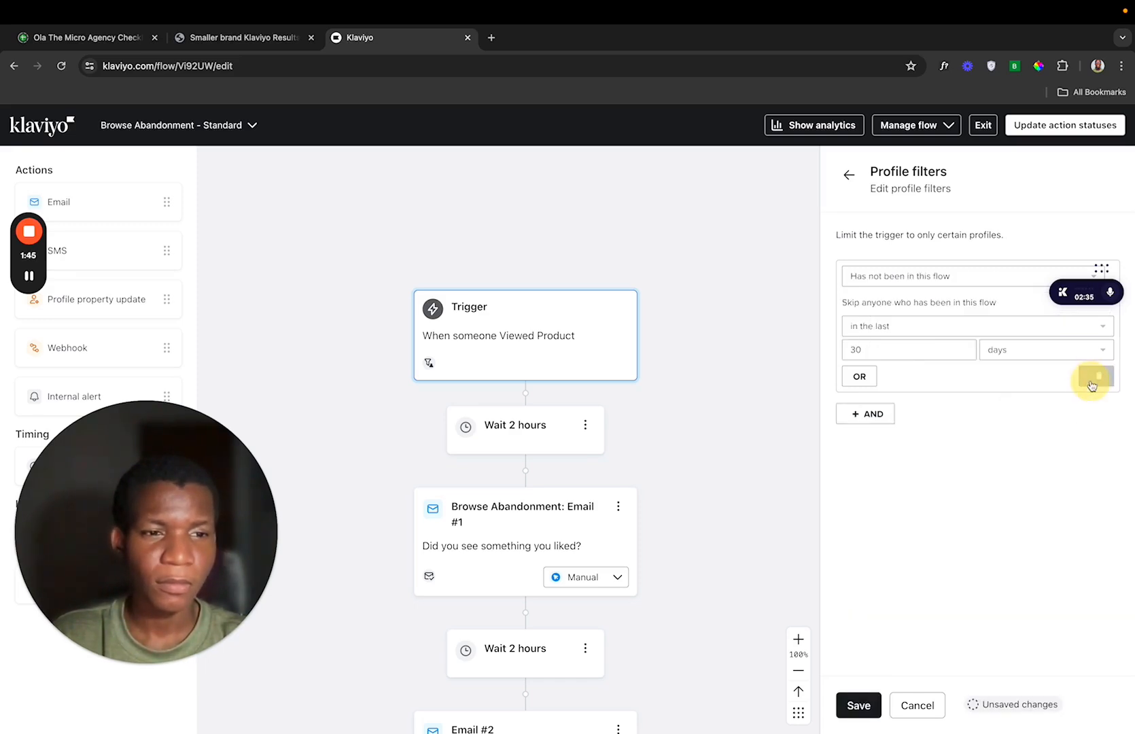
{"action": "left_click", "coordinate": [1093, 380]}
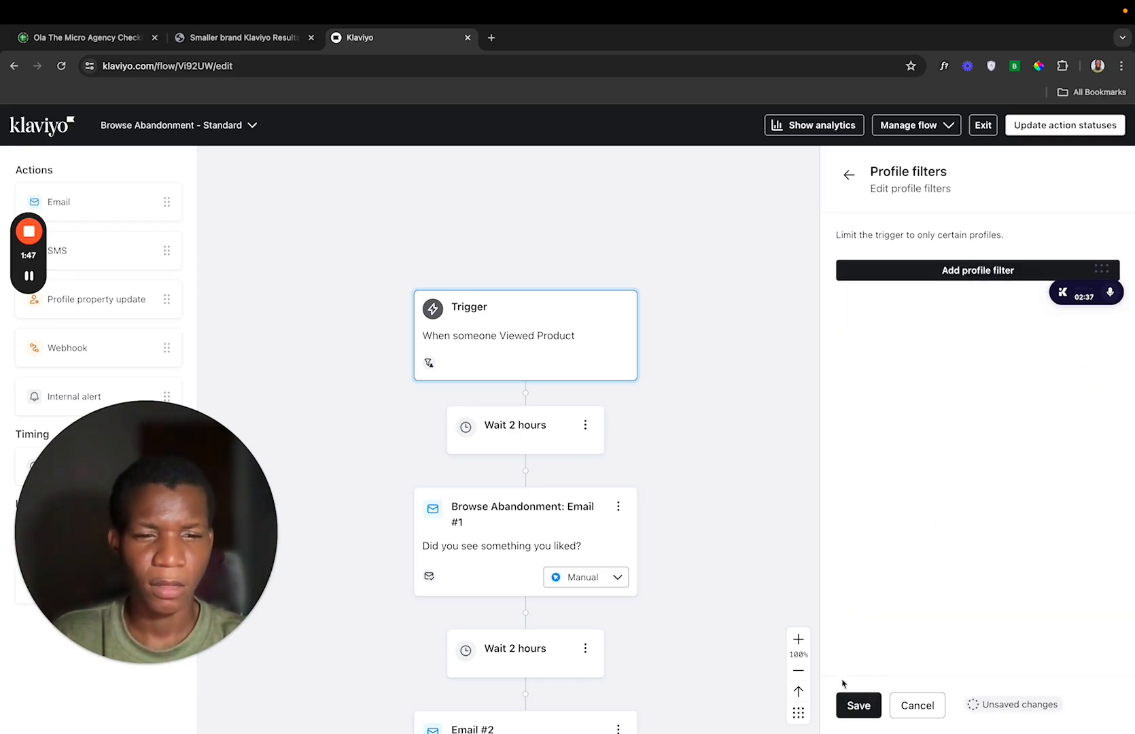
{"action": "left_click", "coordinate": [858, 704]}
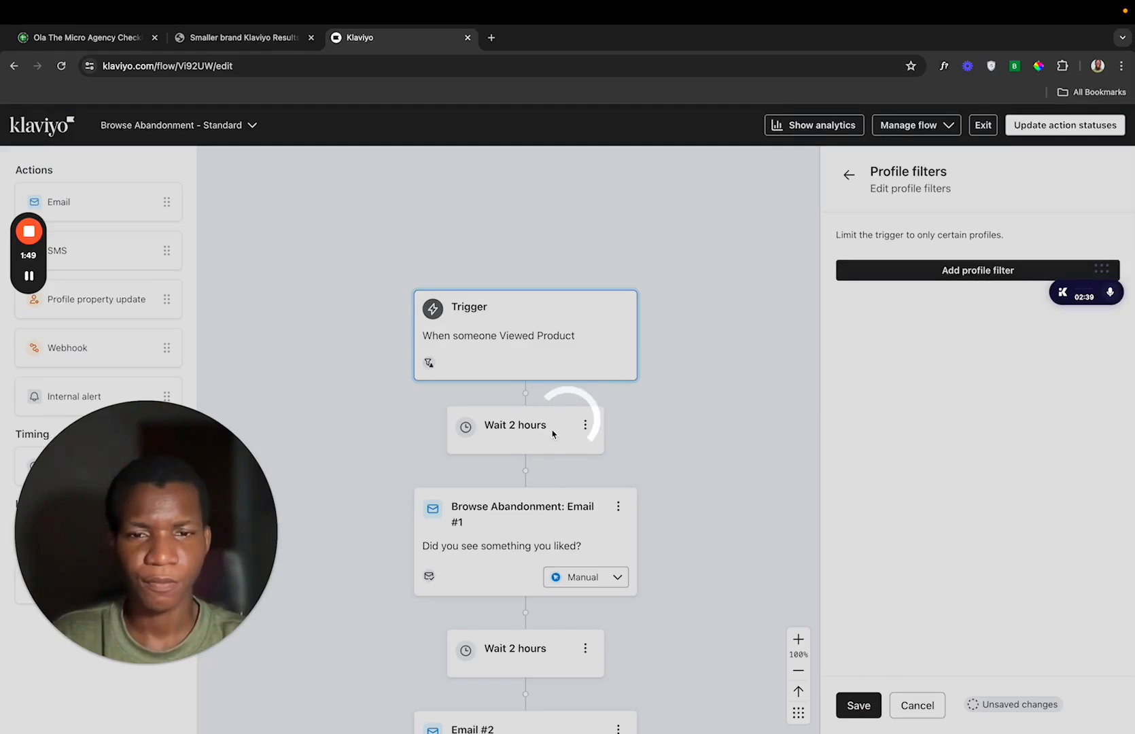
- Add a profile filter to the trigger based on what someone has done, using the Added to Cart metric
{"action": "left_click", "coordinate": [557, 350]}
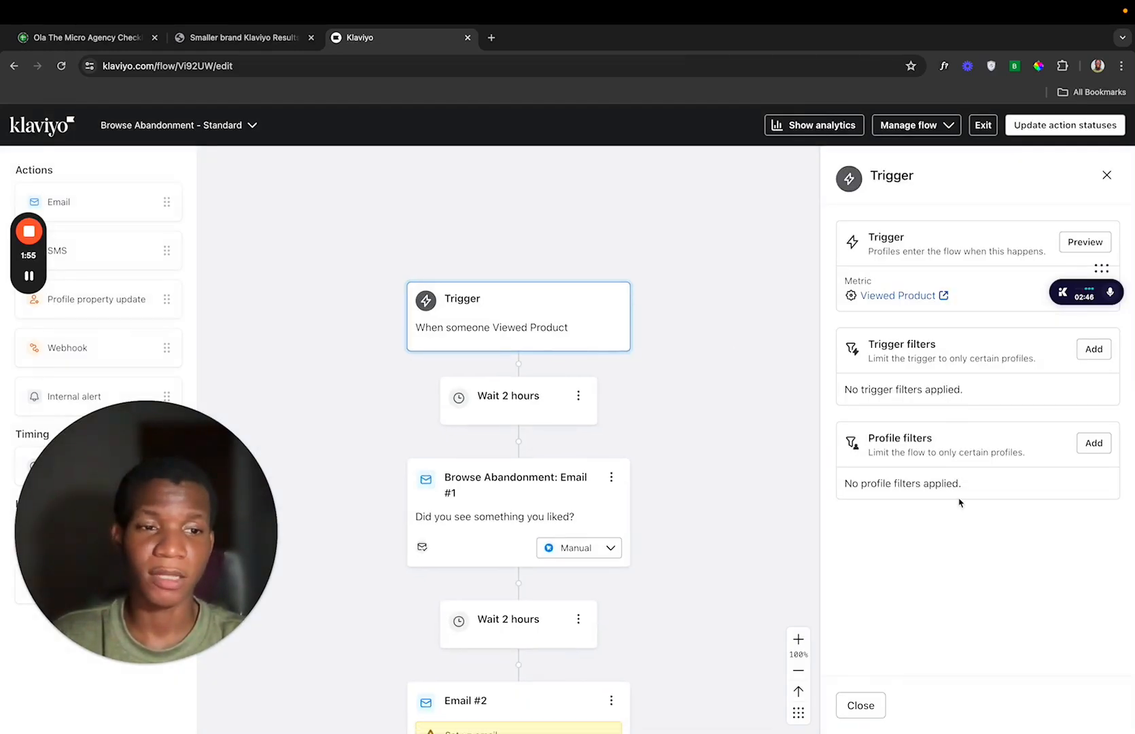
{"action": "left_click", "coordinate": [1089, 444]}
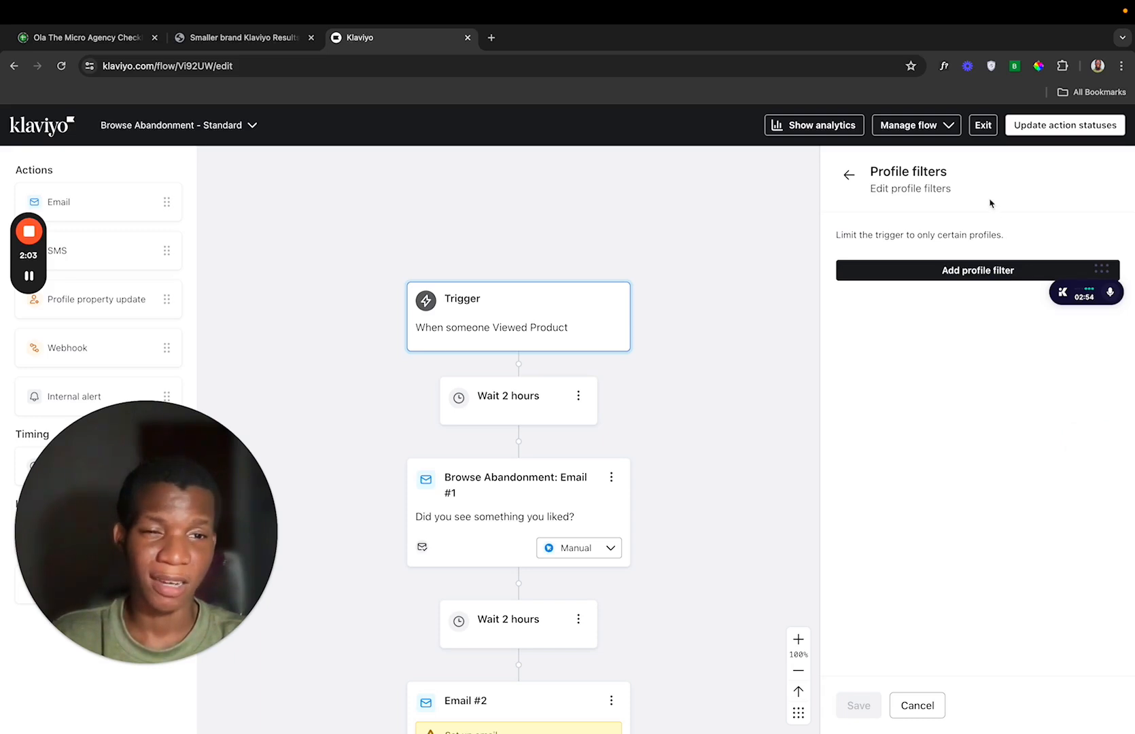
{"action": "left_click", "coordinate": [928, 272]}
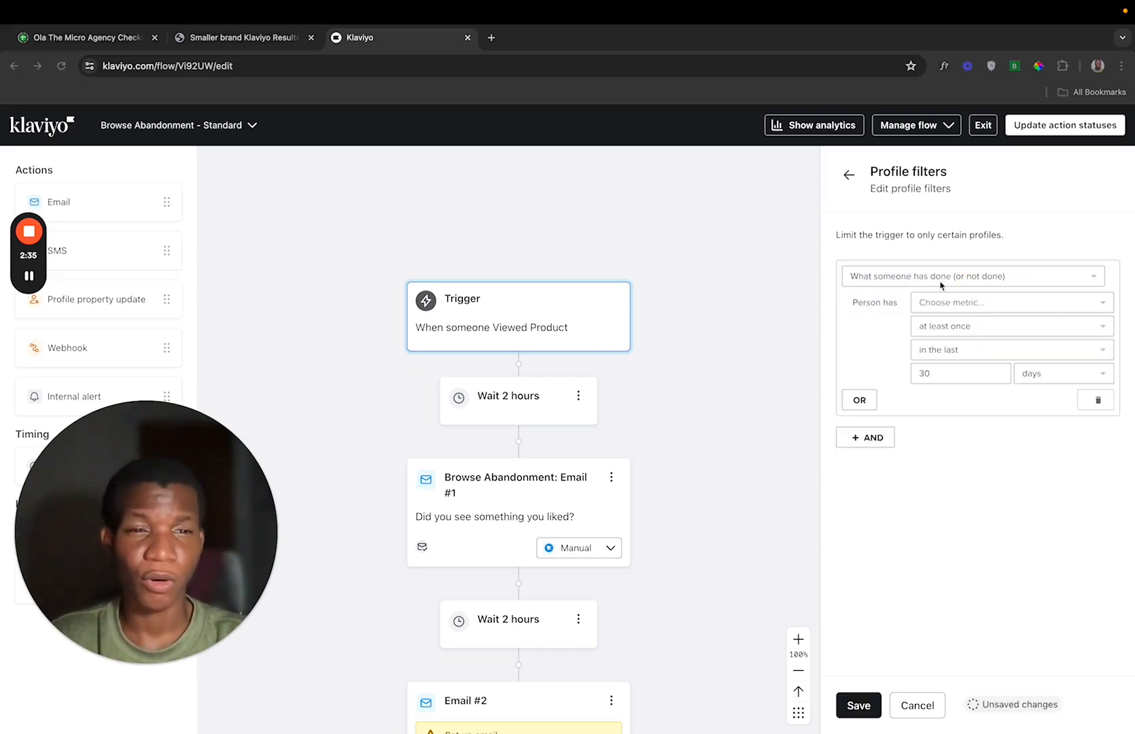
{"action": "left_click", "coordinate": [973, 302]}
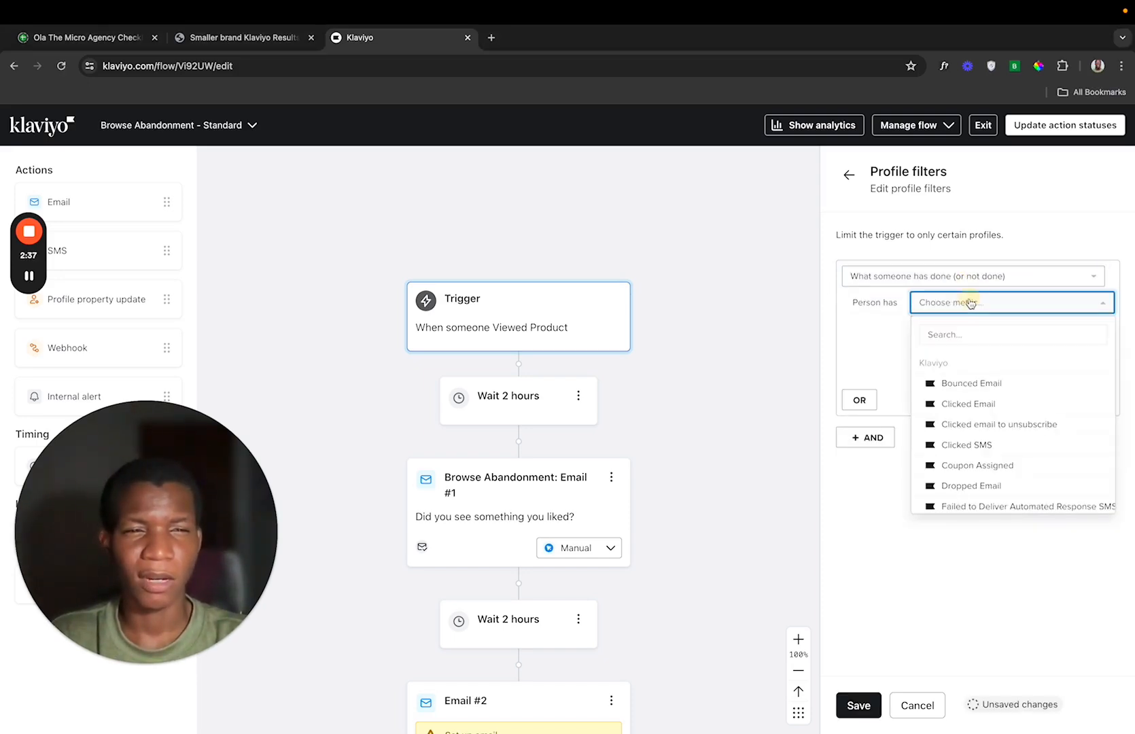
{"action": "left_click", "coordinate": [967, 328]}
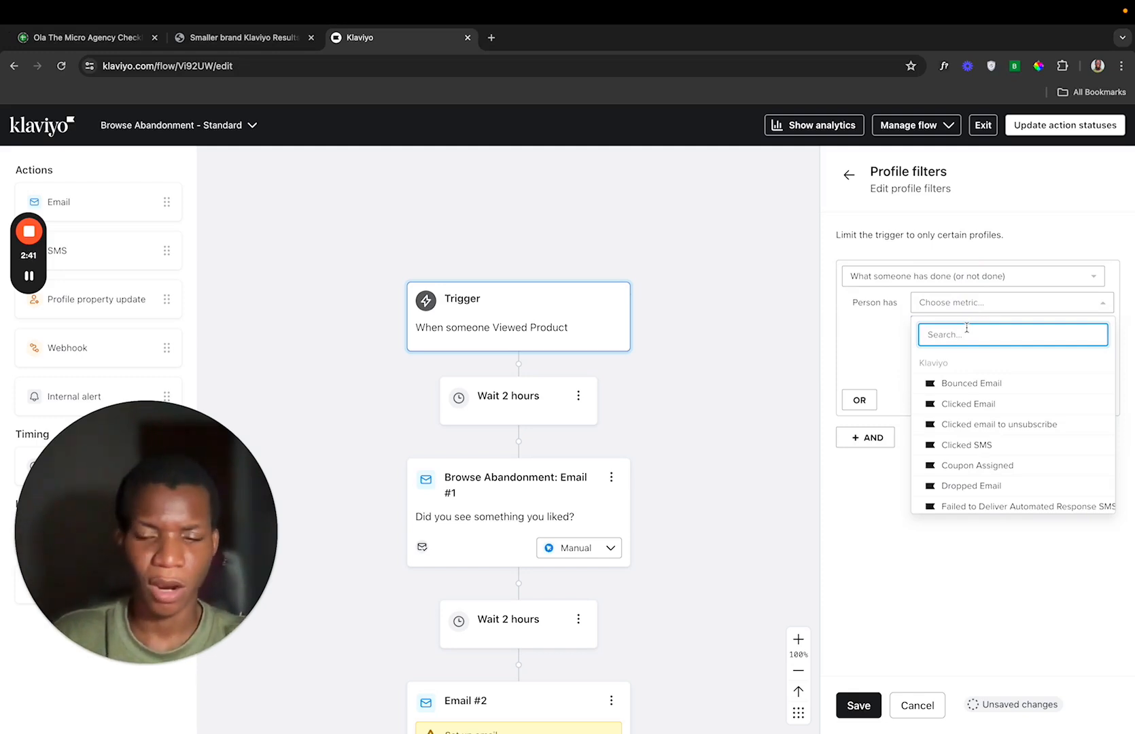
{"action": "type", "text": "add"}
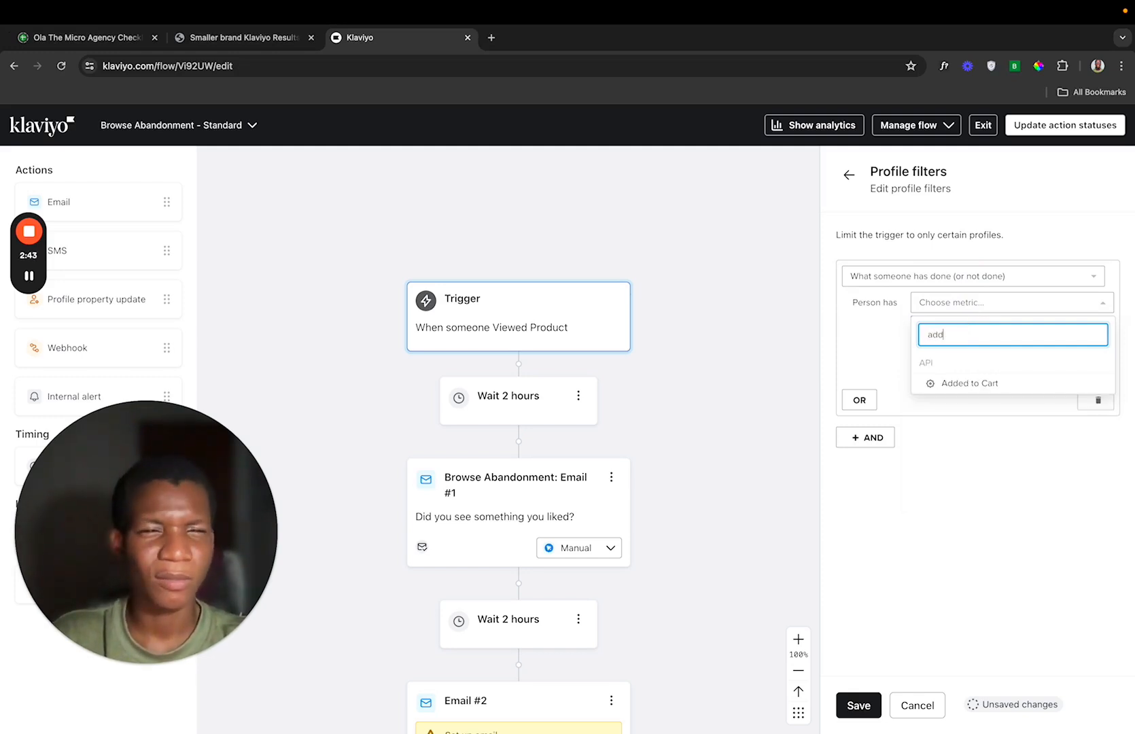
{"action": "left_click", "coordinate": [959, 385]}
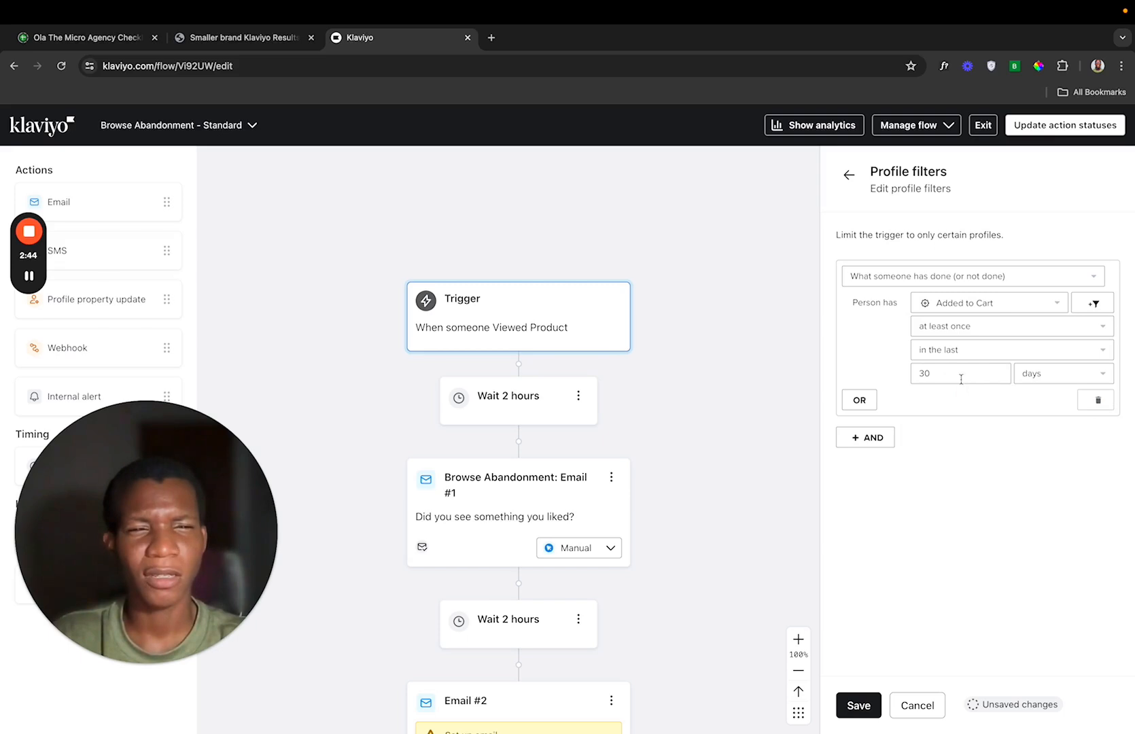
- Set the Added to Cart filter to zero times since starting this flow and save it
{"action": "left_click", "coordinate": [961, 330]}
{"action": "left_click", "coordinate": [956, 376]}
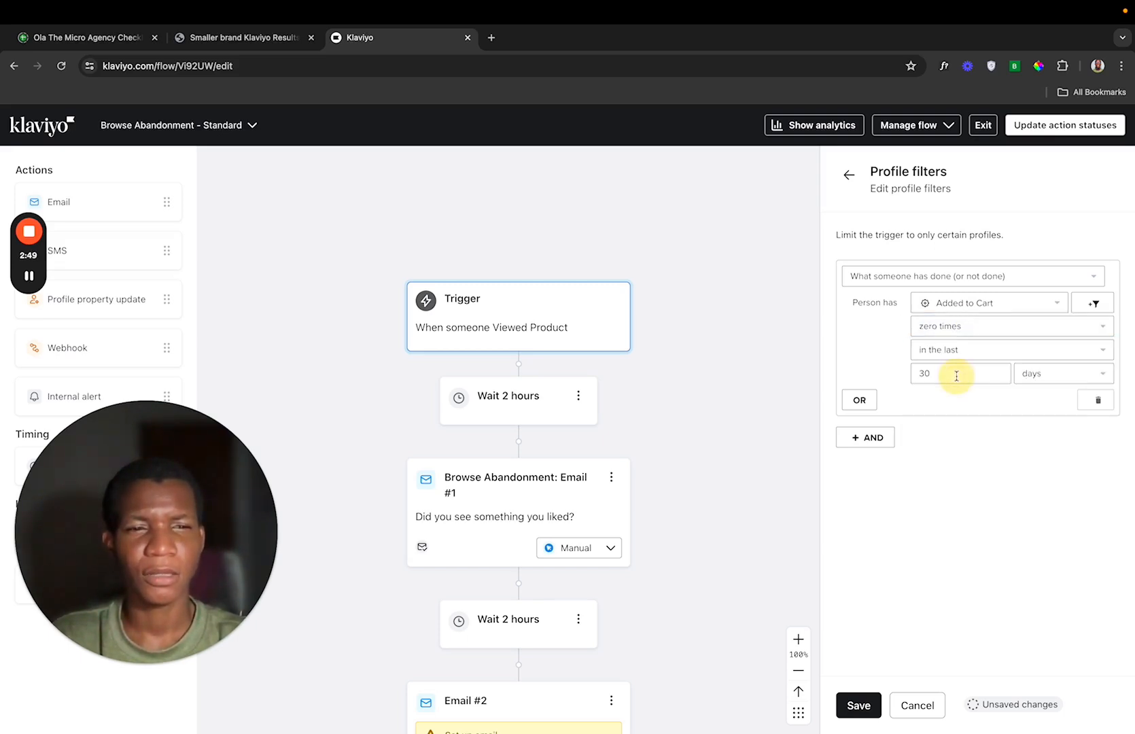
{"action": "left_click", "coordinate": [965, 354]}
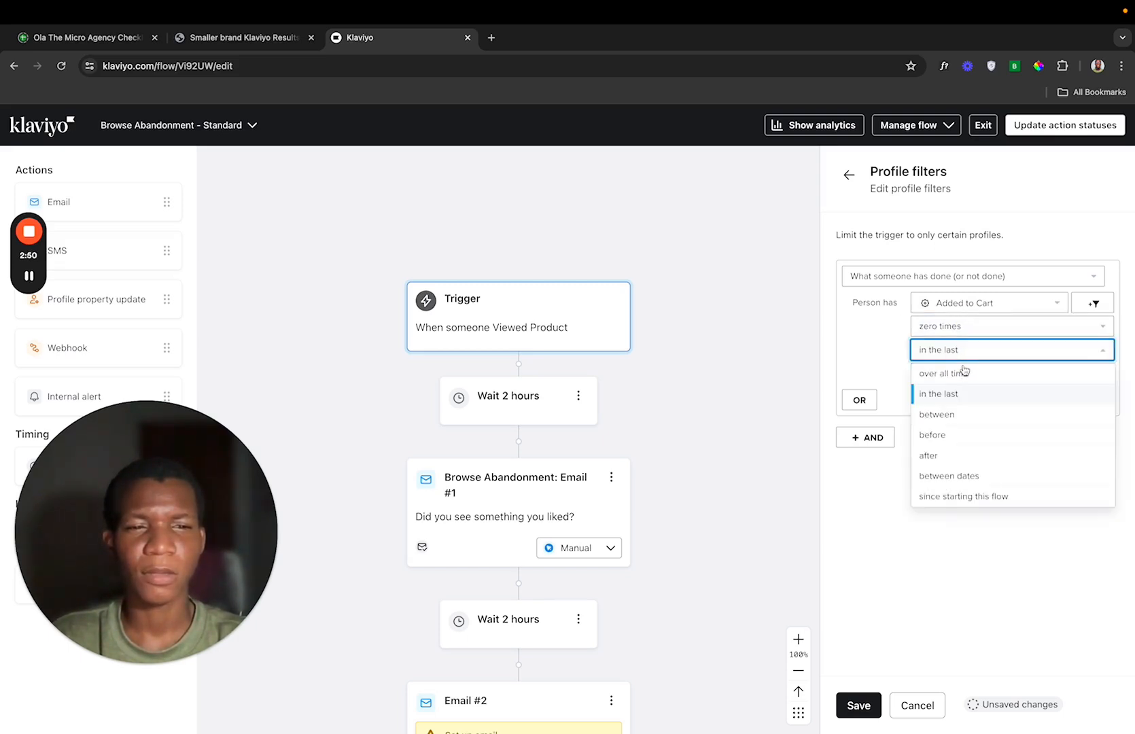
{"action": "left_click", "coordinate": [946, 497]}
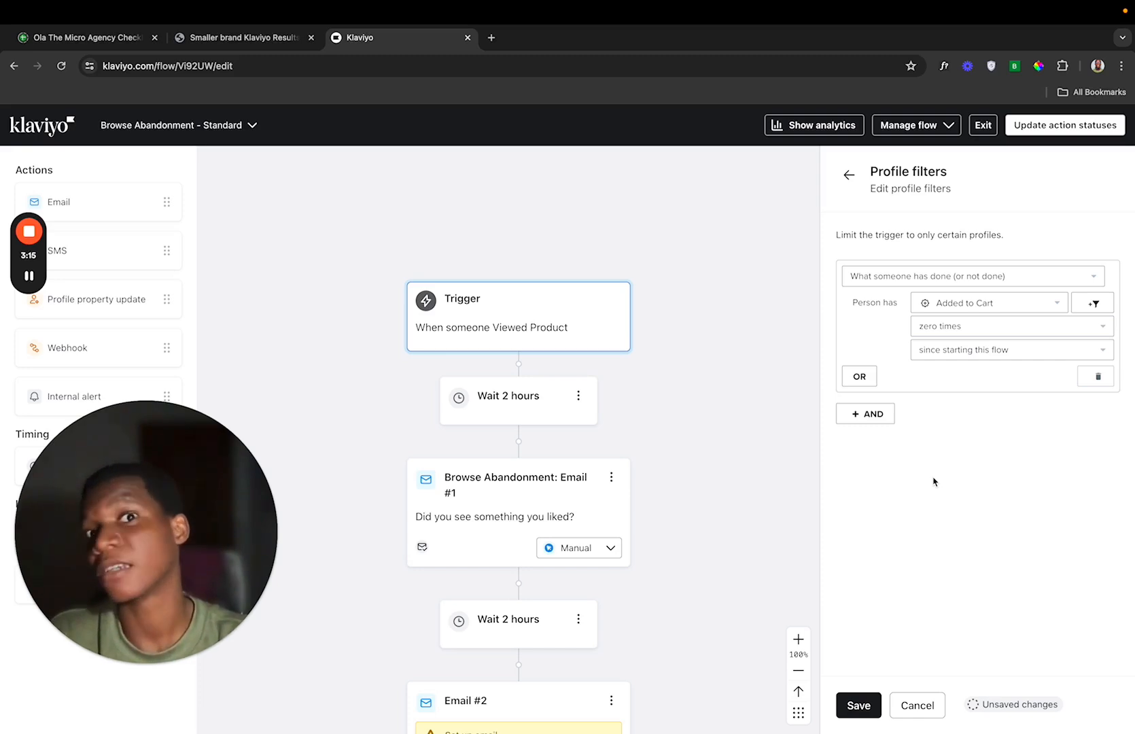
{"action": "left_click", "coordinate": [859, 705]}
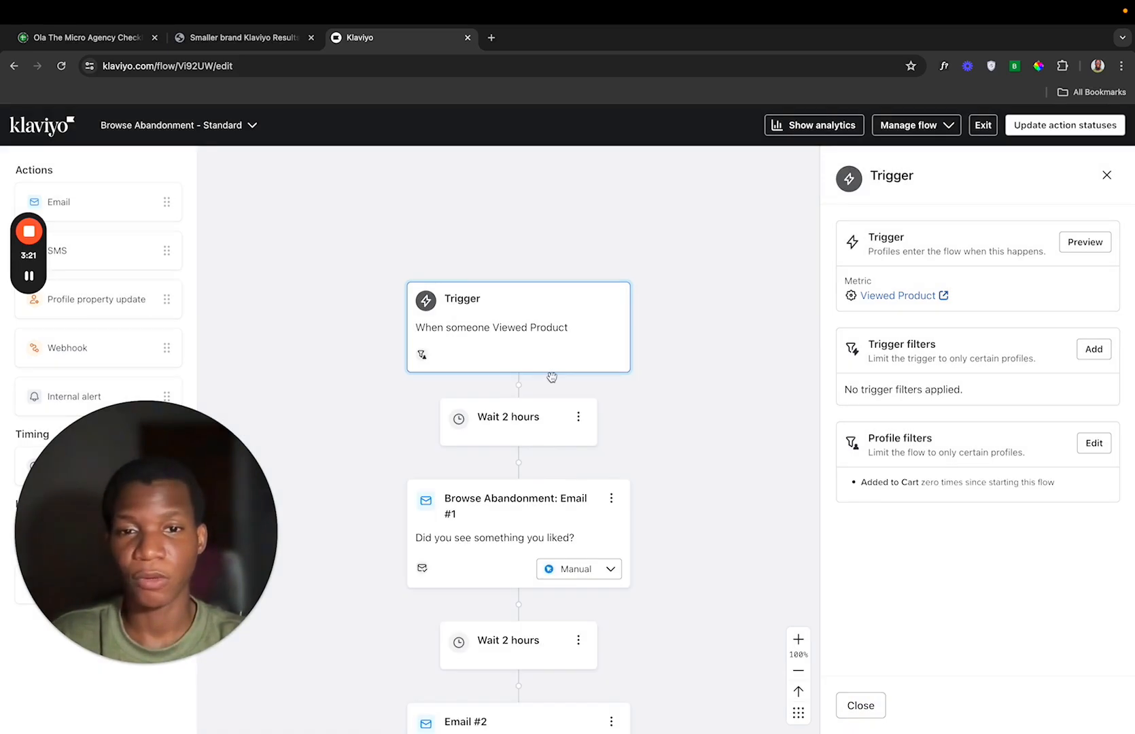
{"action": "scroll", "coordinate": [551, 377], "scroll_direction": "down", "scroll_amount": 1}
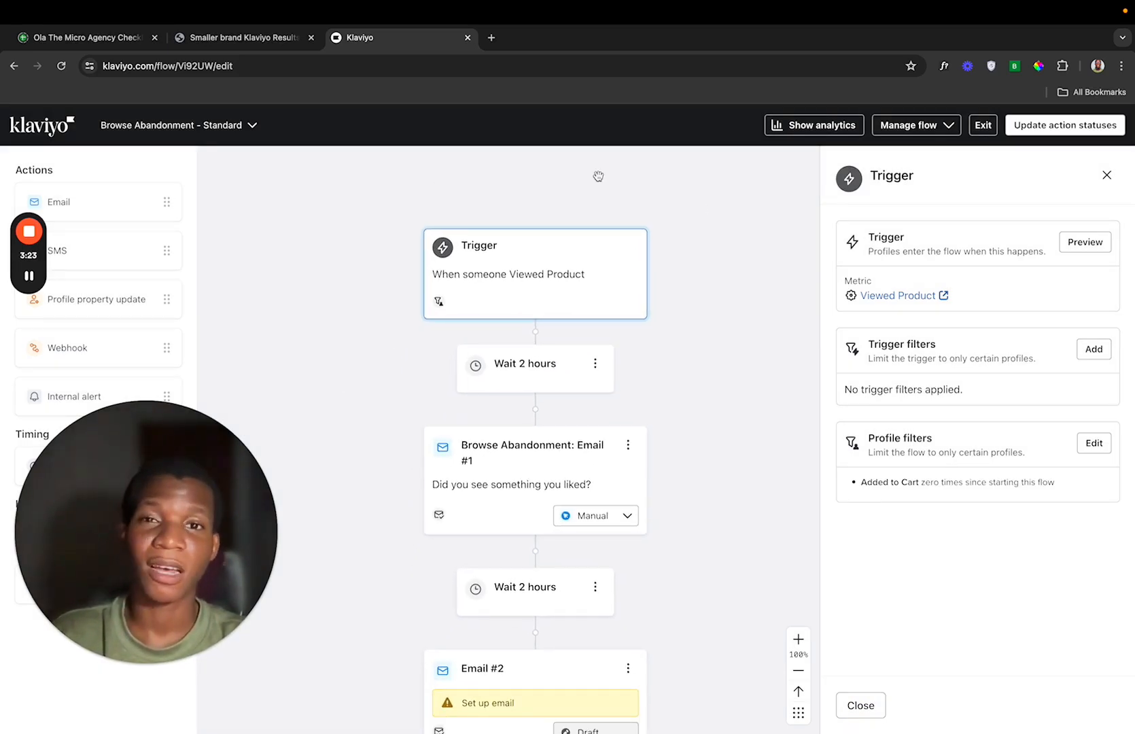
{"action": "scroll", "coordinate": [598, 174], "scroll_direction": "down", "scroll_amount": 1}
{"action": "scroll", "coordinate": [418, 374], "scroll_direction": "down", "scroll_amount": 3}
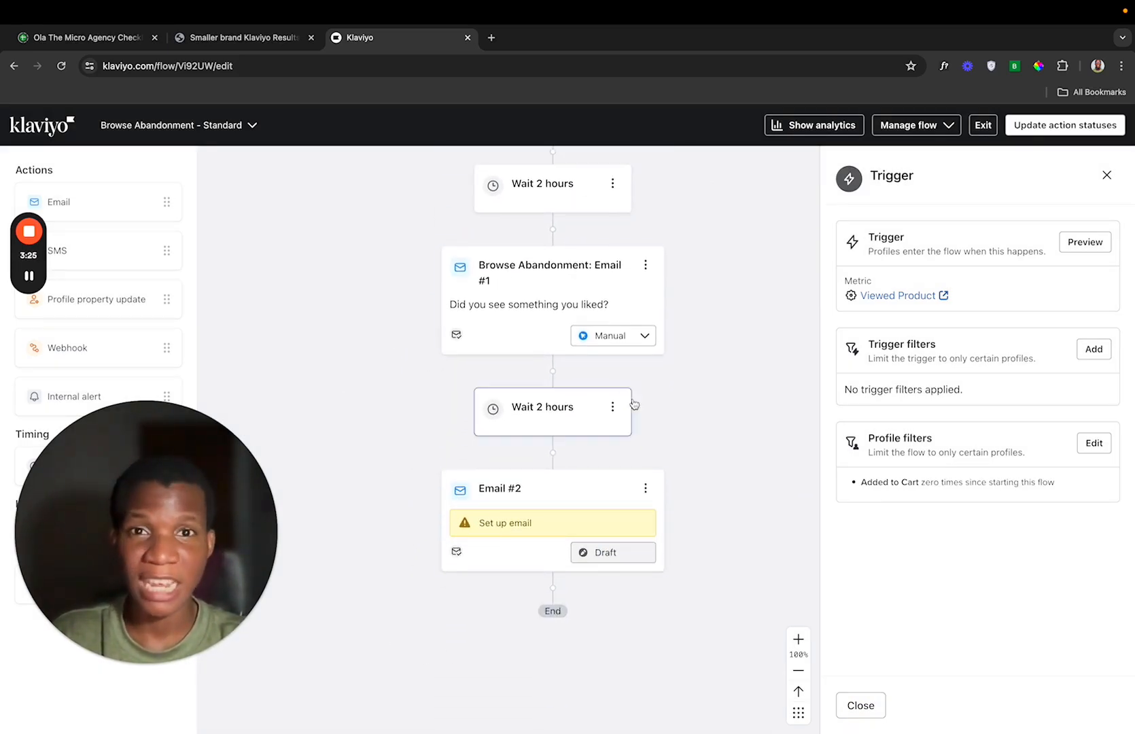
{"action": "scroll", "coordinate": [544, 251], "scroll_direction": "up", "scroll_amount": 4}
{"action": "scroll", "coordinate": [544, 251], "scroll_direction": "up", "scroll_amount": 1}
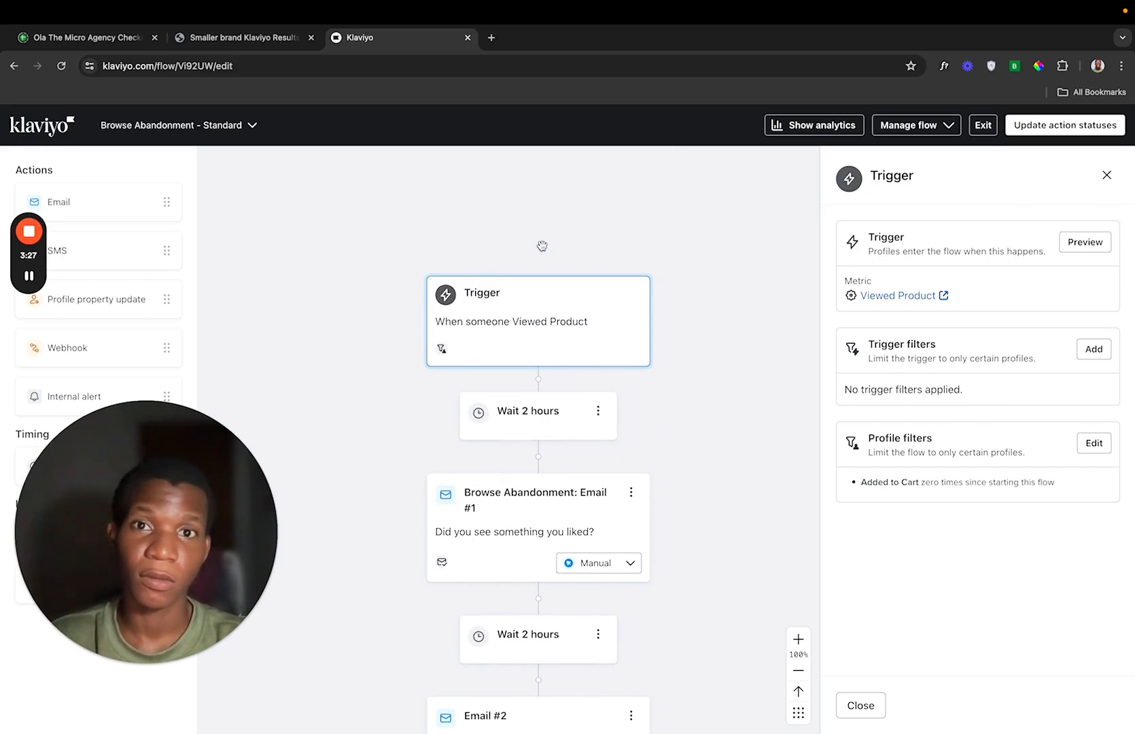
- Add an additional filter to Email #2 based on what someone has done, using the Shopify Placed Order metric
{"action": "scroll", "coordinate": [542, 246], "scroll_direction": "down", "scroll_amount": 1}
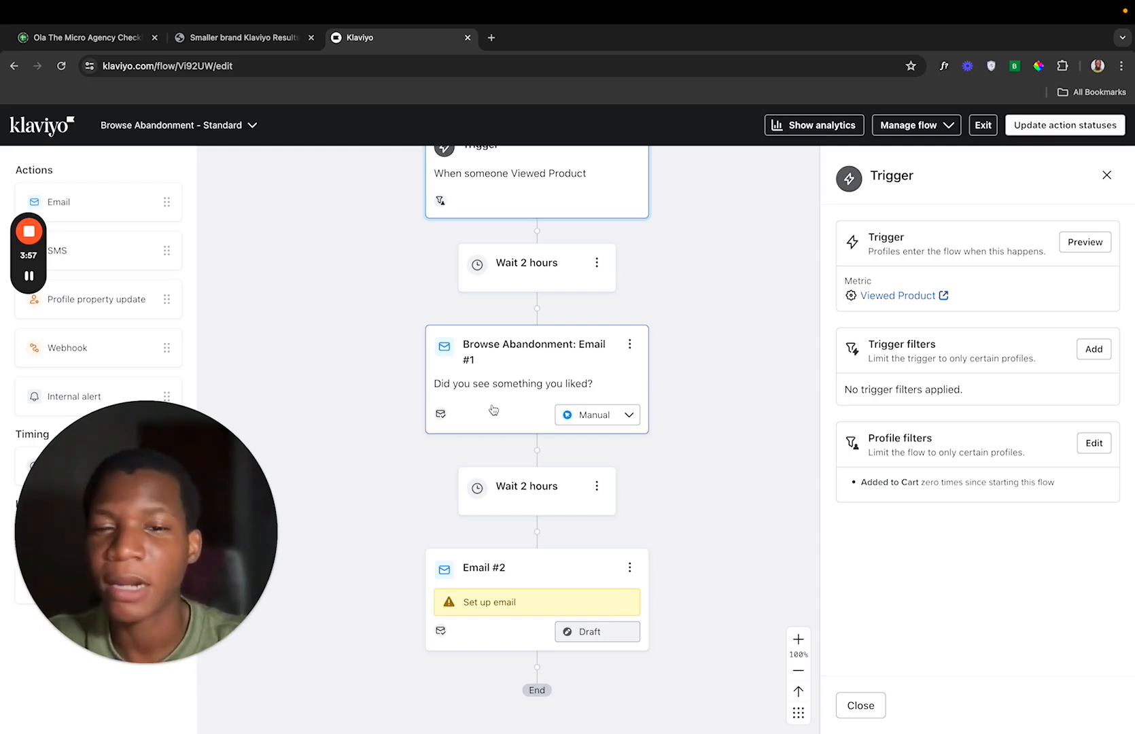
{"action": "left_click", "coordinate": [494, 622]}
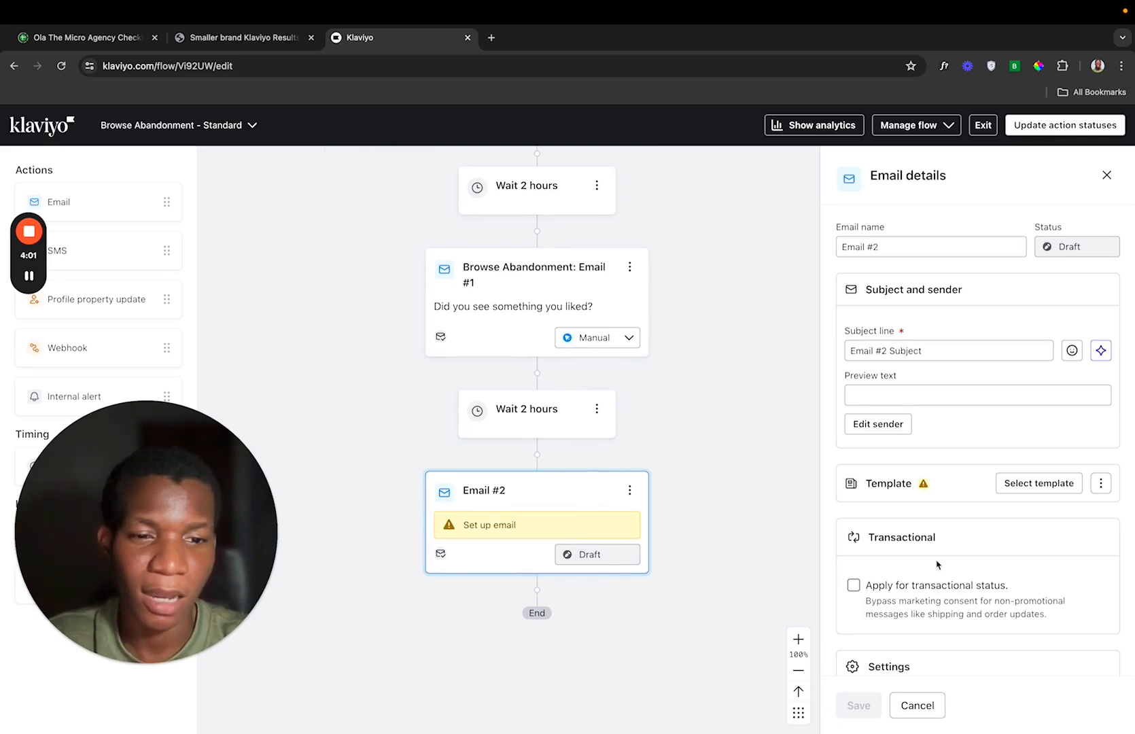
{"action": "scroll", "coordinate": [937, 566], "scroll_direction": "down", "scroll_amount": 5}
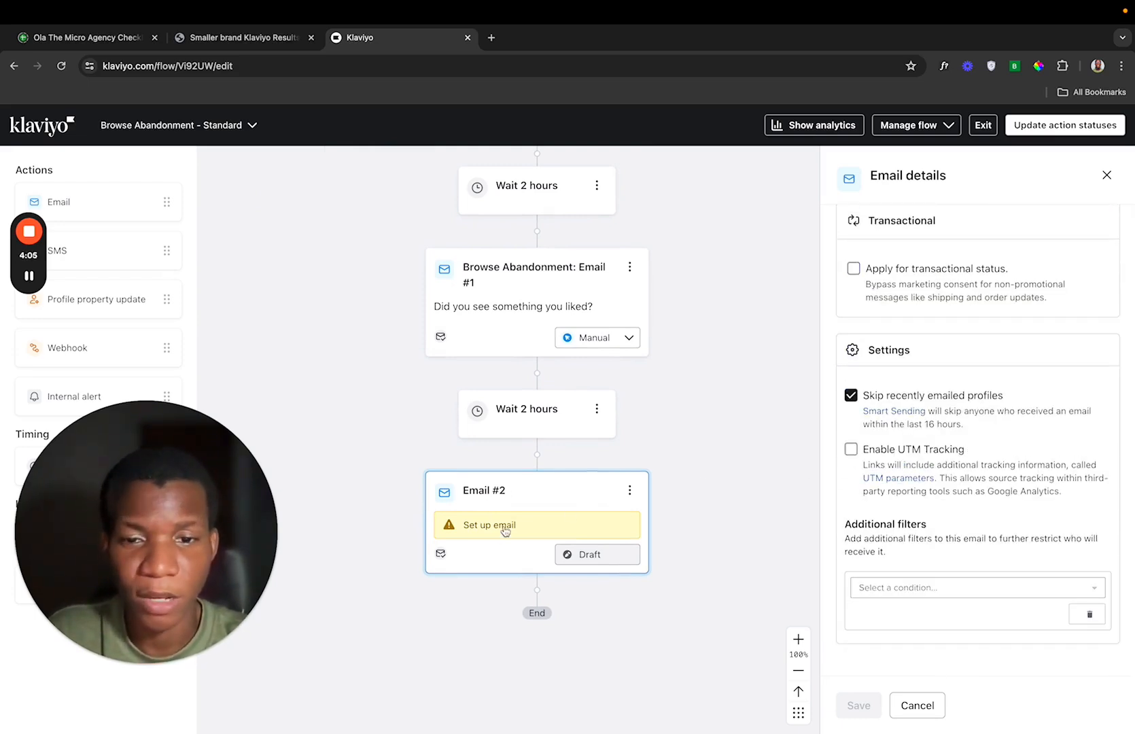
{"action": "left_click", "coordinate": [618, 515]}
{"action": "scroll", "coordinate": [1102, 437], "scroll_direction": "up", "scroll_amount": 2}
{"action": "scroll", "coordinate": [1102, 437], "scroll_direction": "down", "scroll_amount": 2}
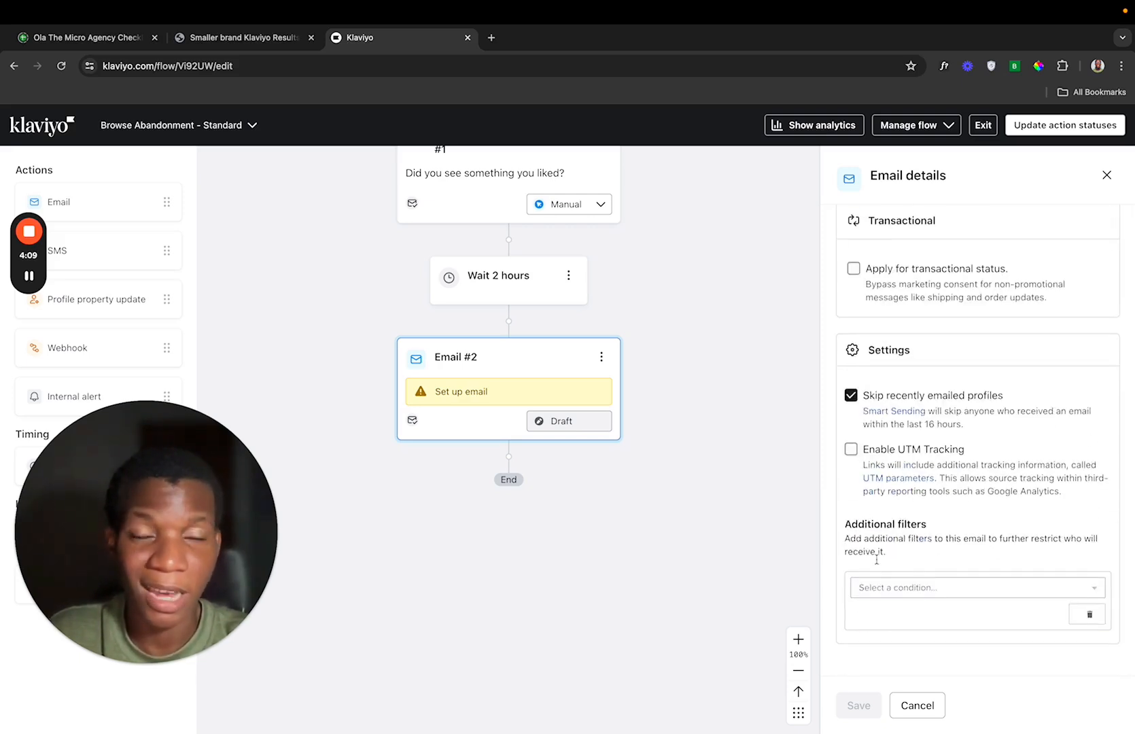
{"action": "left_click", "coordinate": [1004, 595]}
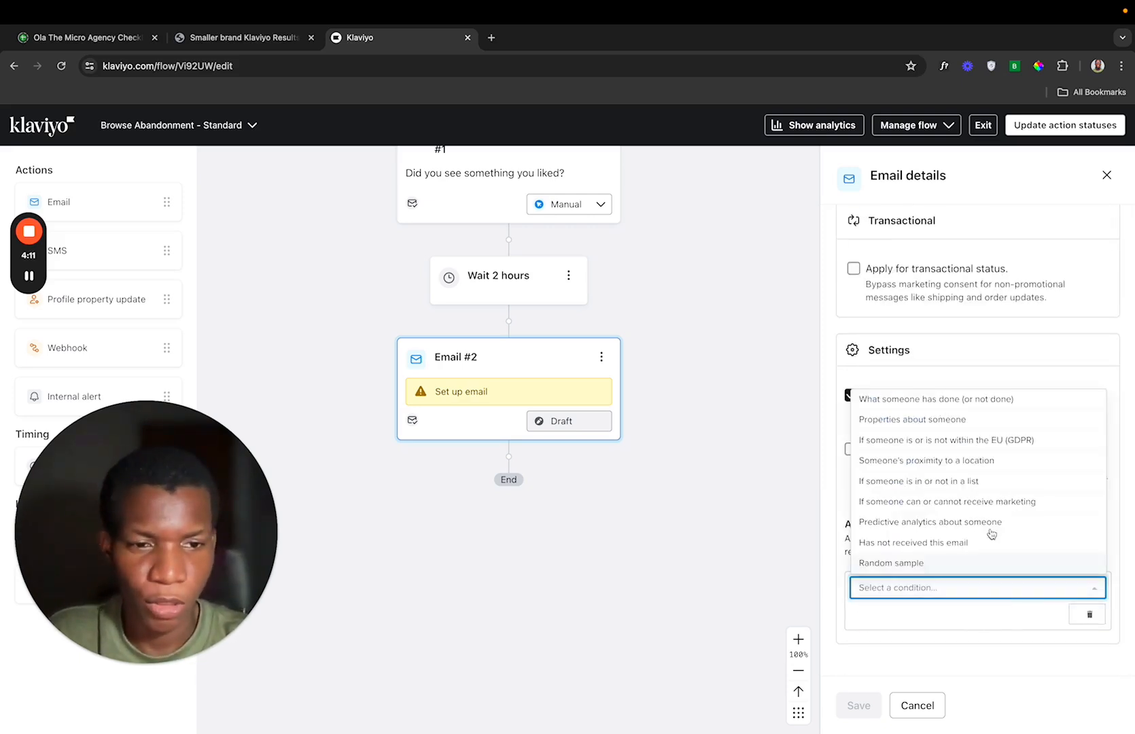
{"action": "left_click", "coordinate": [973, 401]}
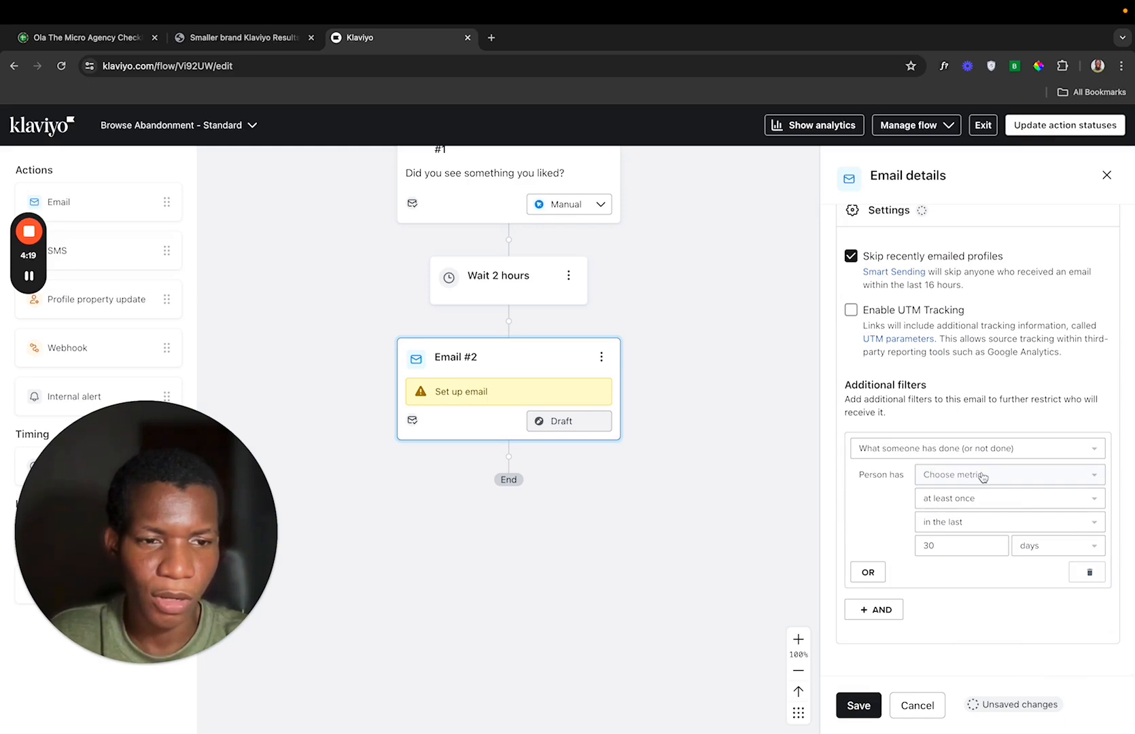
{"action": "left_click", "coordinate": [981, 476]}
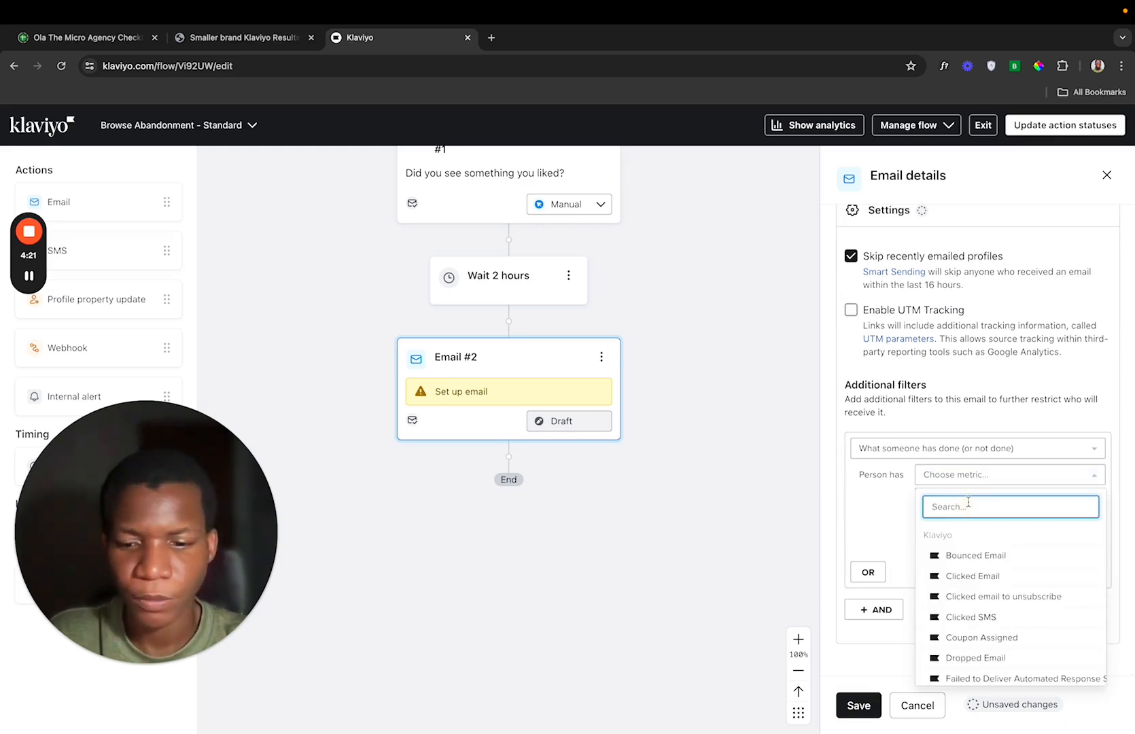
{"action": "type", "text": "placed"}
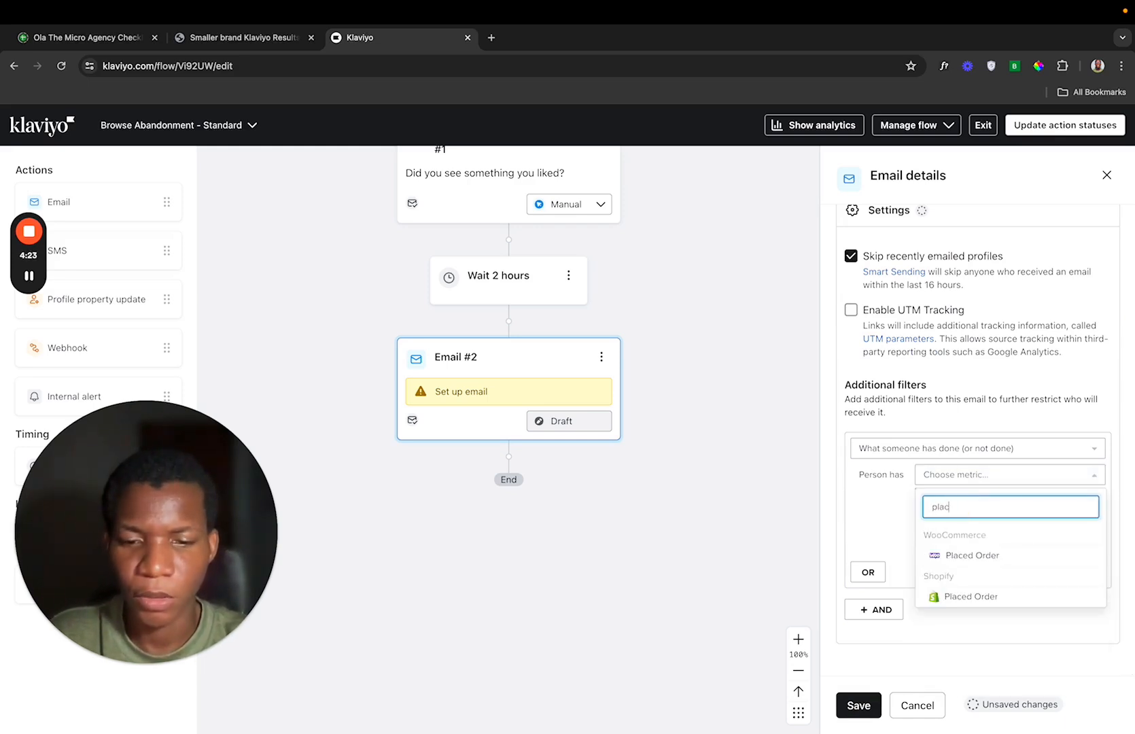
{"action": "left_click", "coordinate": [970, 596]}
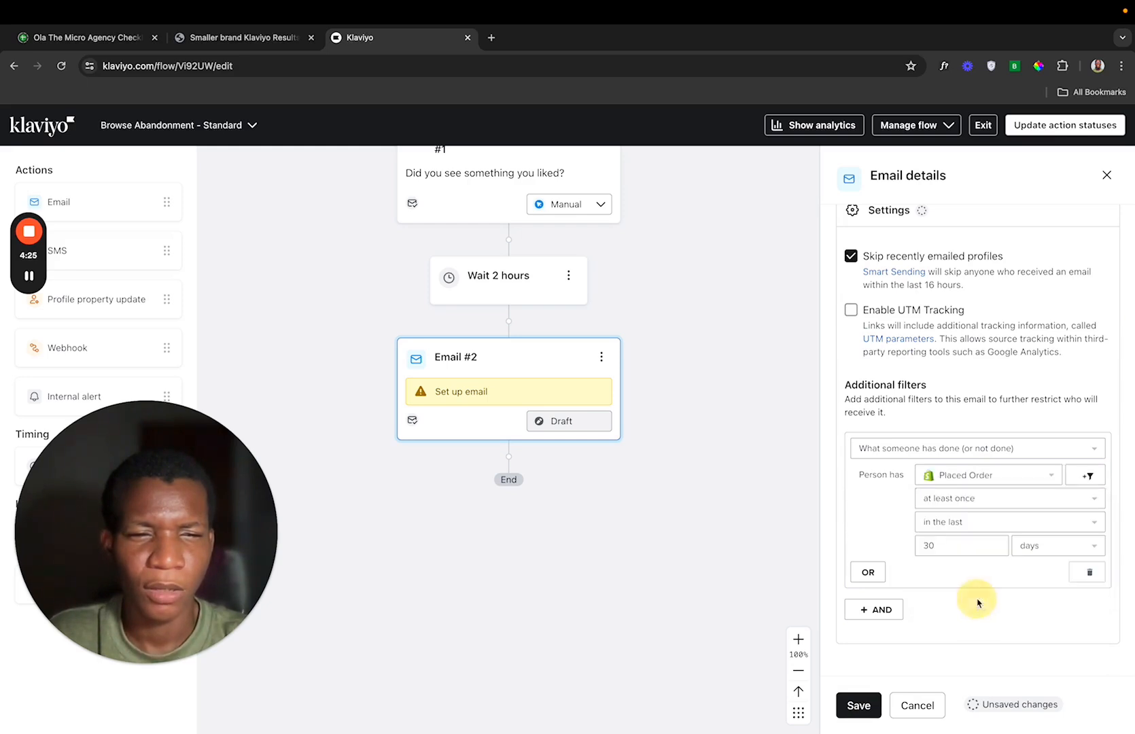
- Set Email #2's Placed Order filter to zero times since starting this flow and save the email
{"action": "left_click", "coordinate": [975, 501]}
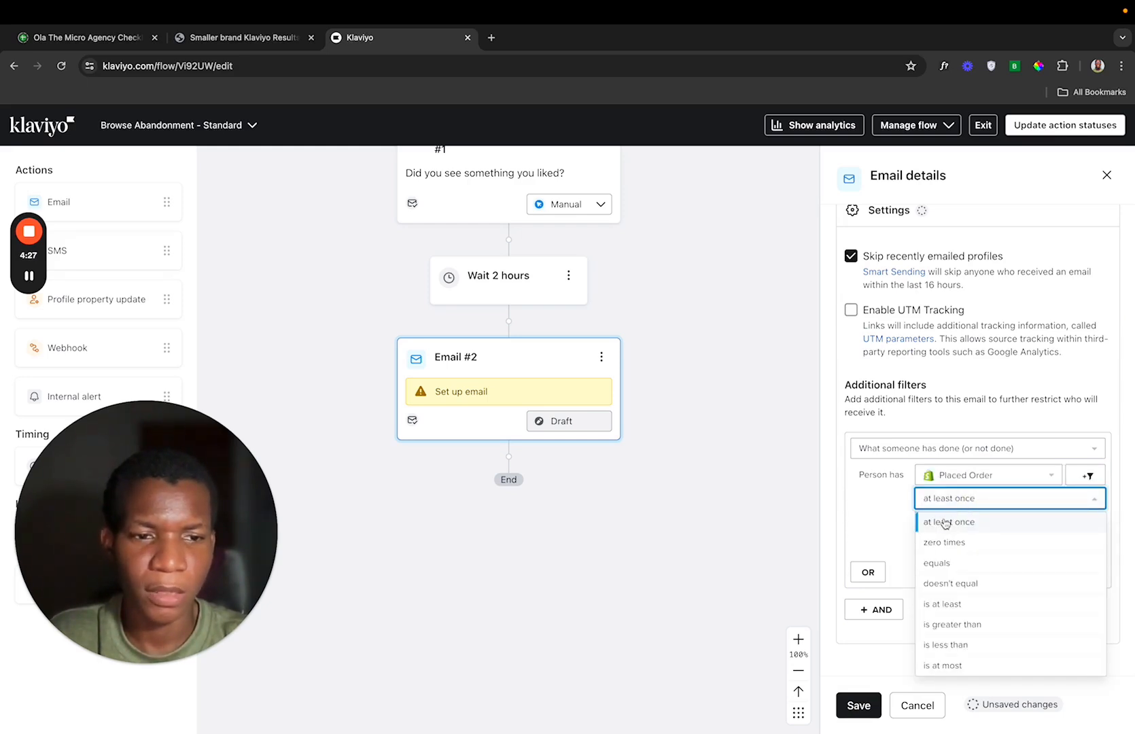
{"action": "left_click", "coordinate": [973, 548]}
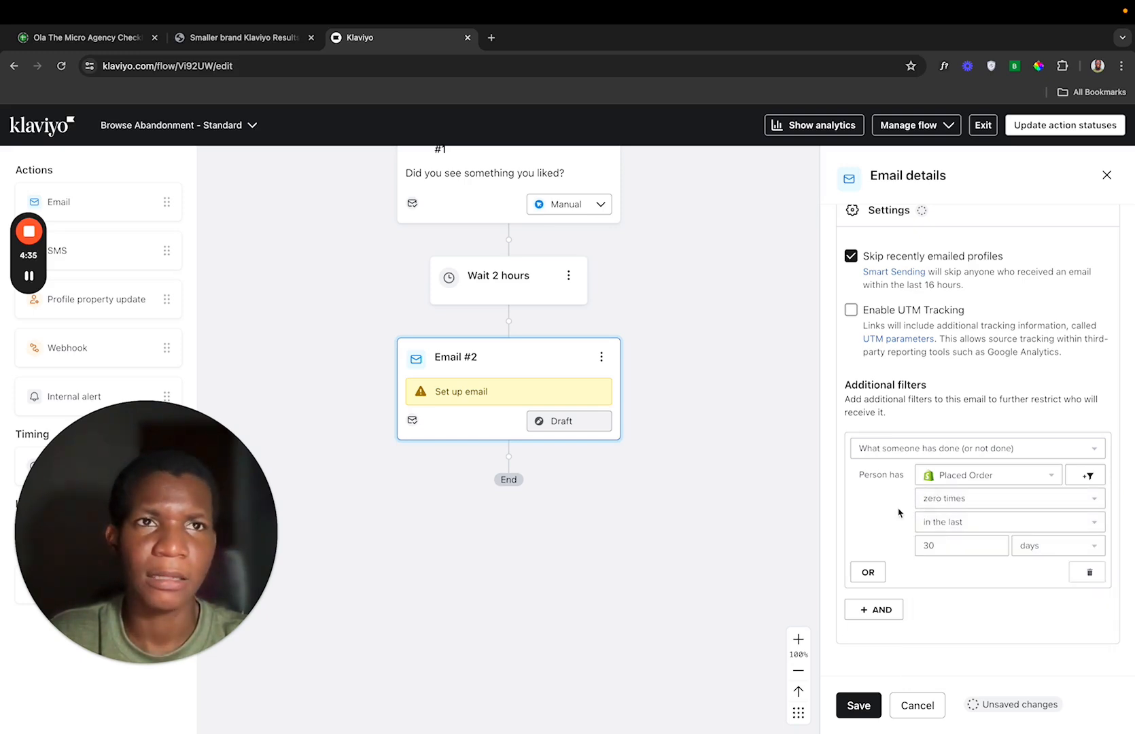
{"action": "scroll", "coordinate": [651, 390], "scroll_direction": "up", "scroll_amount": 5}
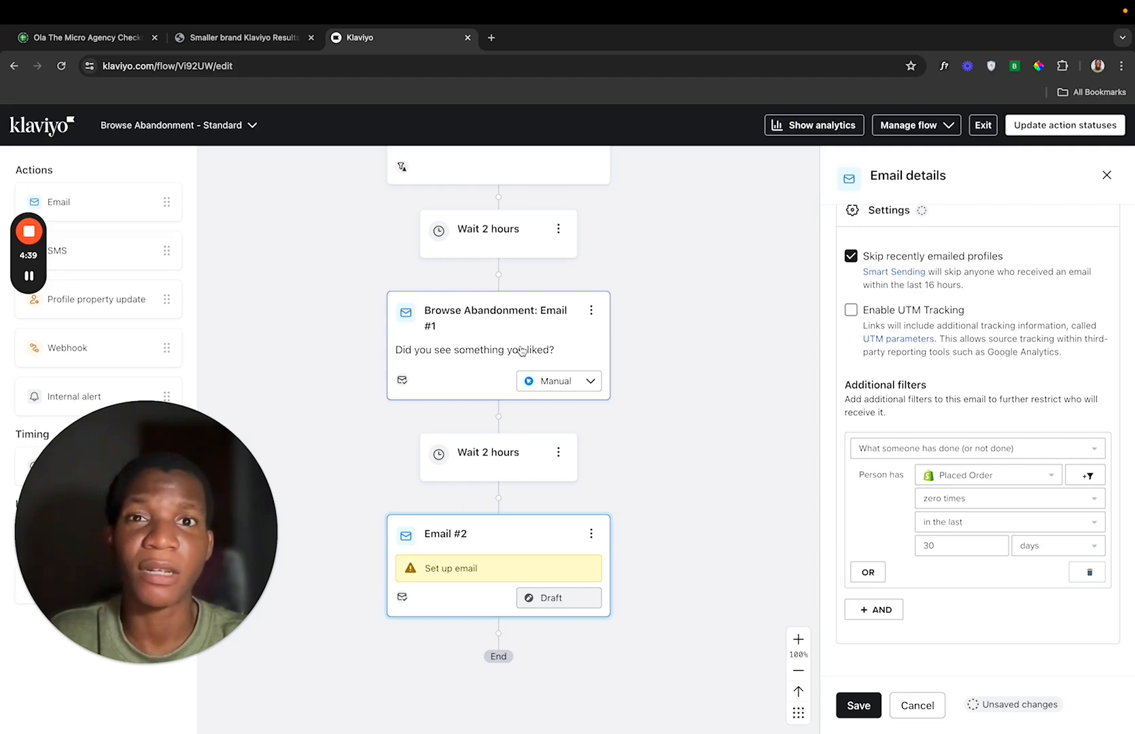
{"action": "scroll", "coordinate": [493, 539], "scroll_direction": "down", "scroll_amount": 1}
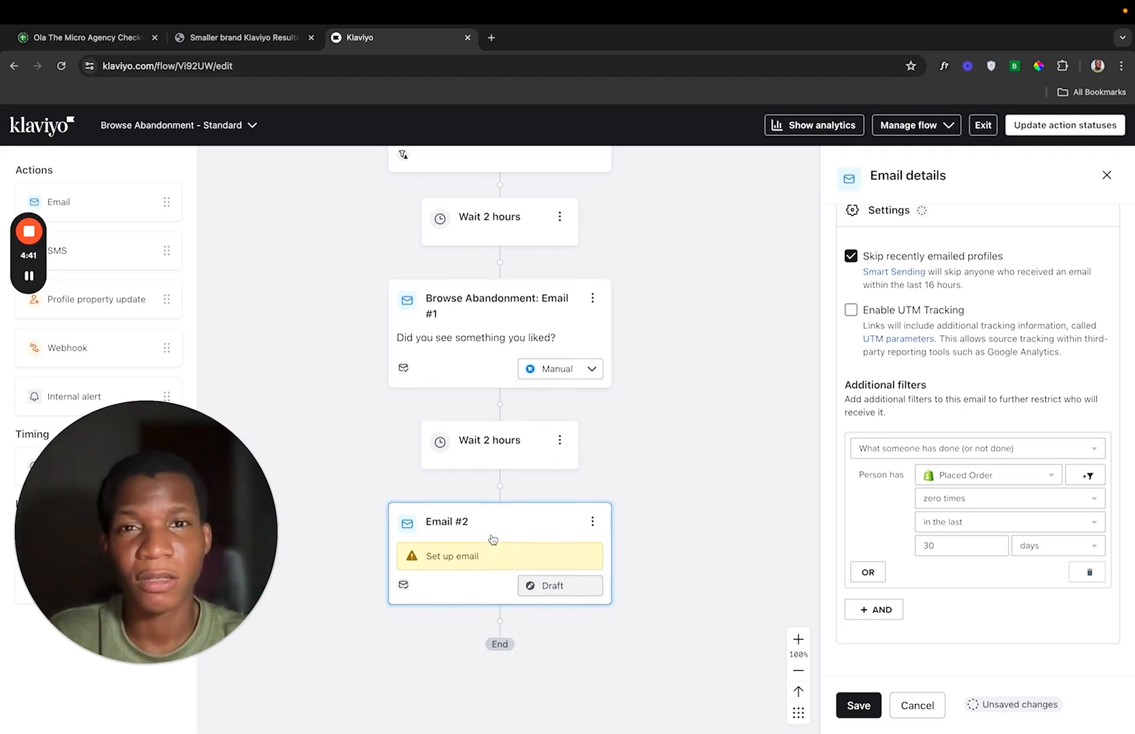
{"action": "scroll", "coordinate": [493, 539], "scroll_direction": "down", "scroll_amount": 1}
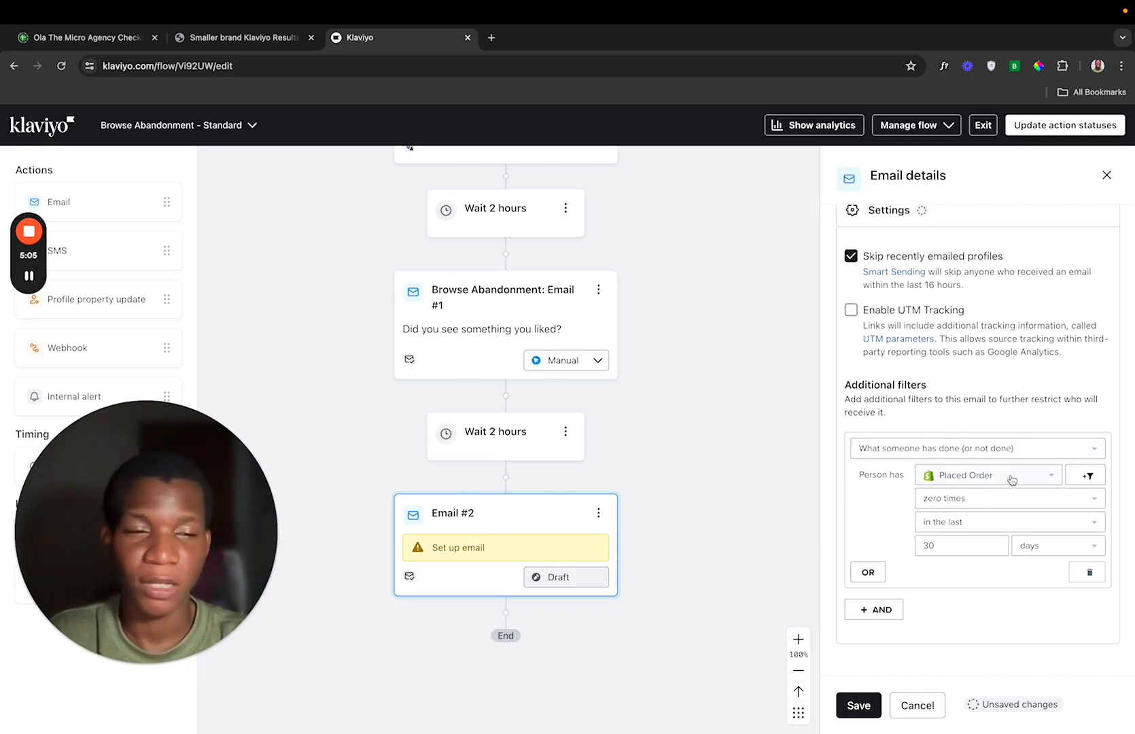
{"action": "left_click", "coordinate": [983, 522]}
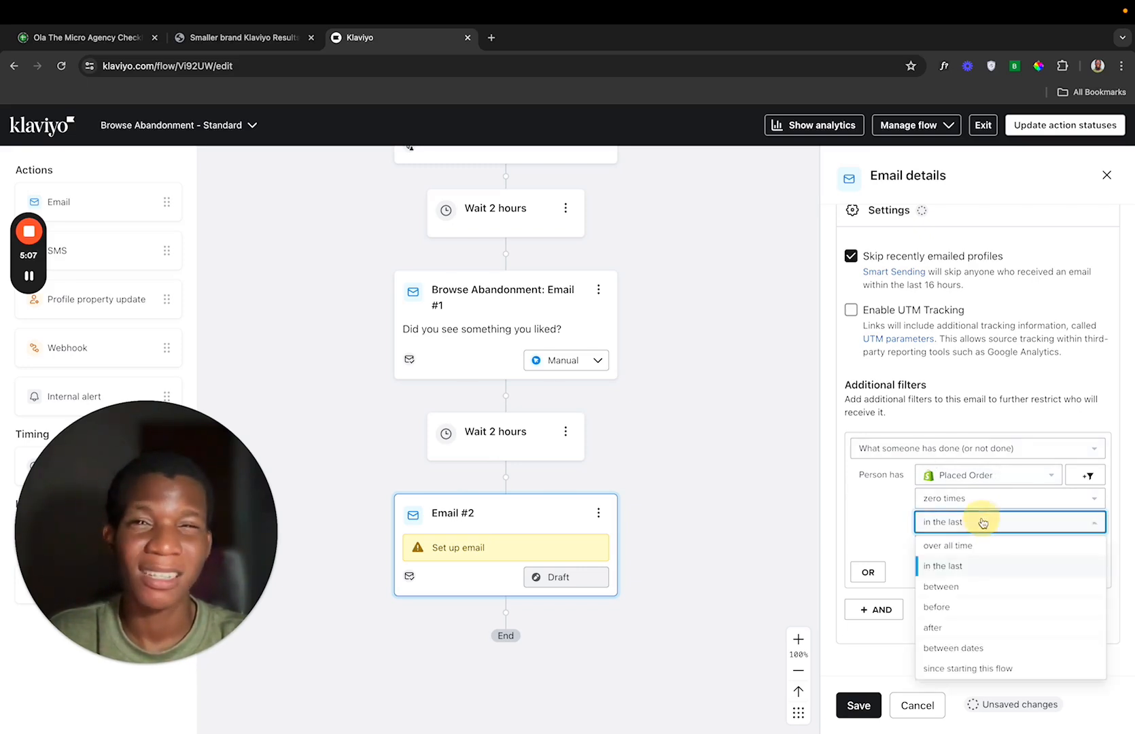
{"action": "left_click", "coordinate": [981, 669]}
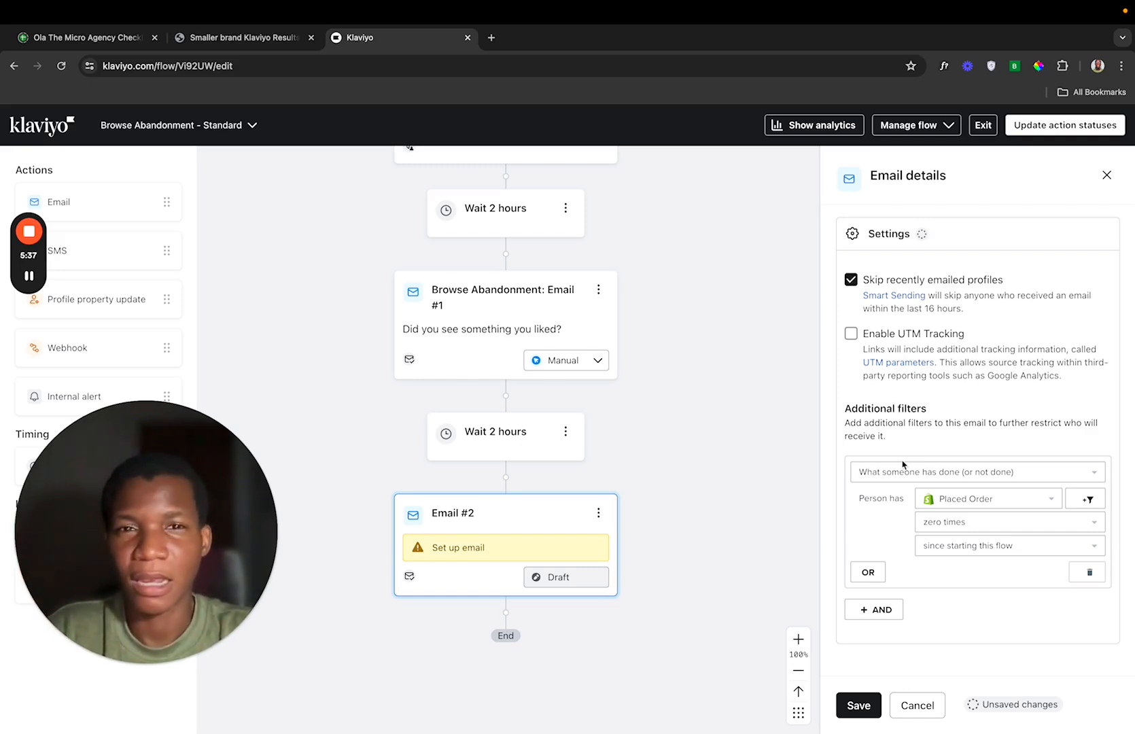
{"action": "left_click", "coordinate": [858, 705]}
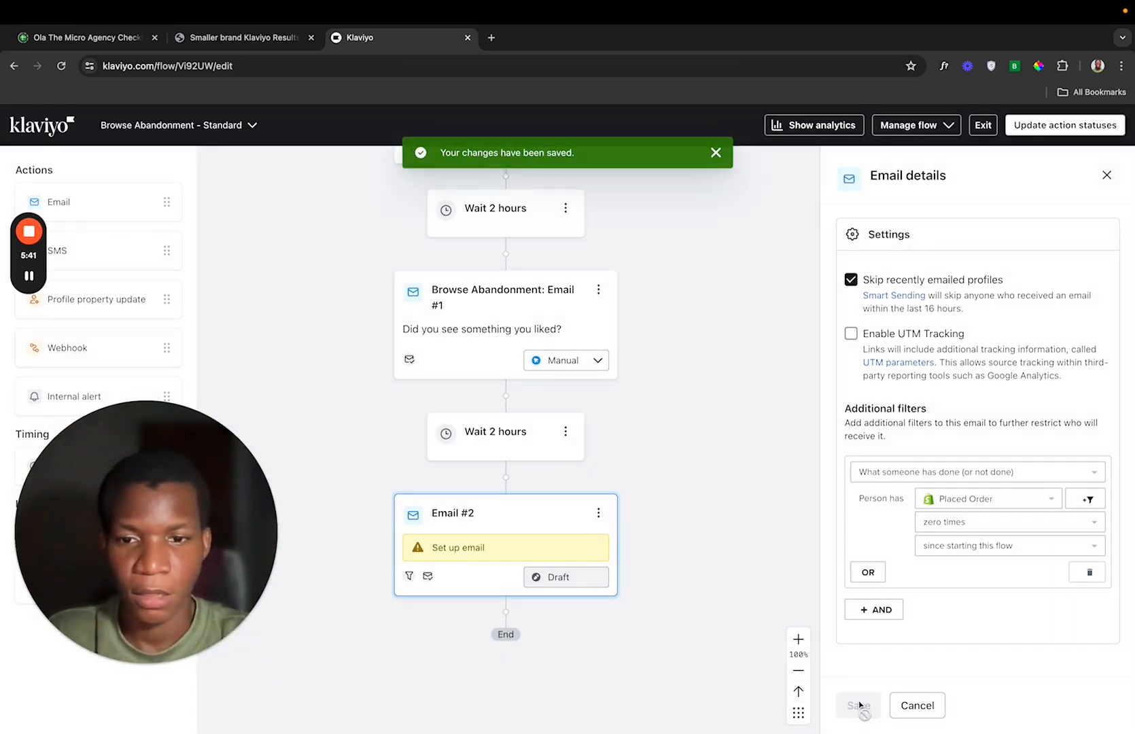
{"action": "scroll", "coordinate": [473, 484], "scroll_direction": "up", "scroll_amount": 3}
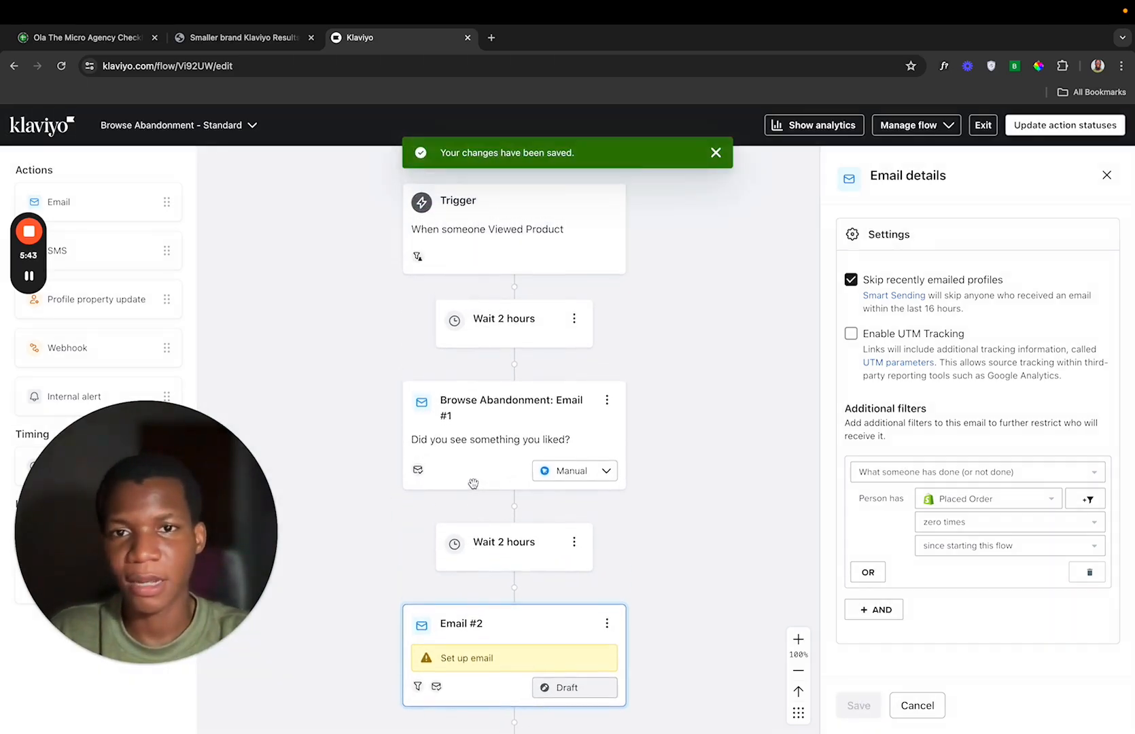
{"action": "scroll", "coordinate": [473, 484], "scroll_direction": "down", "scroll_amount": 2}
{"action": "scroll", "coordinate": [446, 583], "scroll_direction": "up", "scroll_amount": 5}
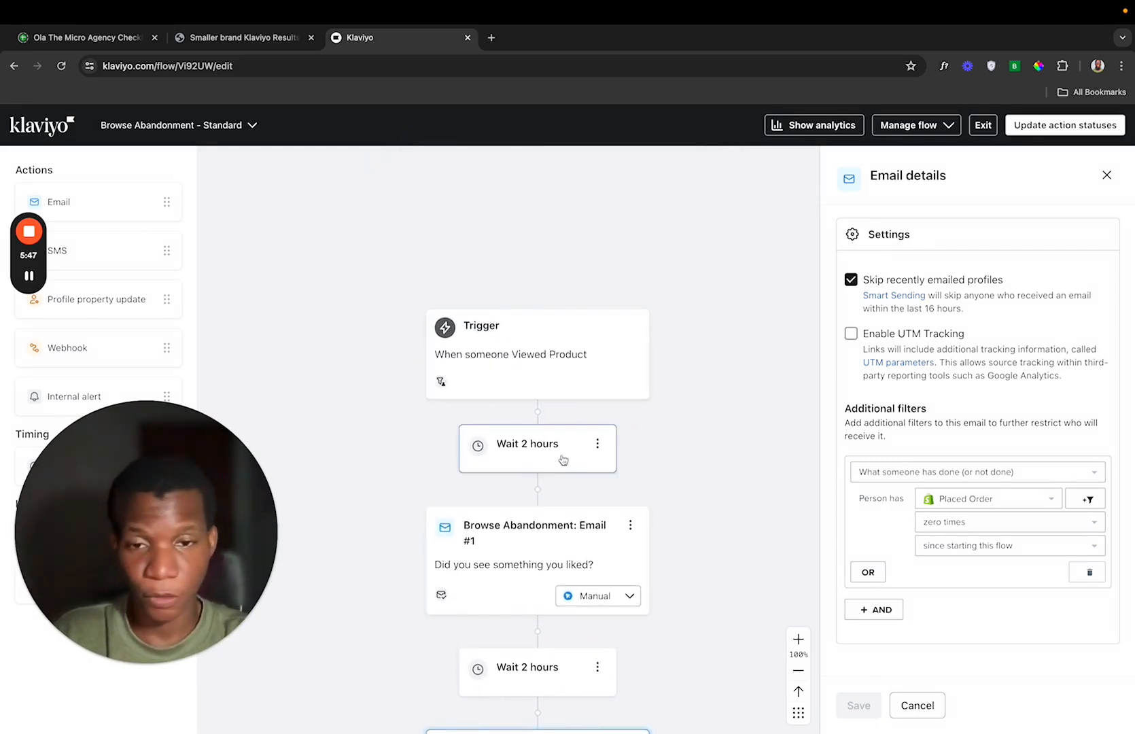
{"action": "scroll", "coordinate": [562, 459], "scroll_direction": "down", "scroll_amount": 5}
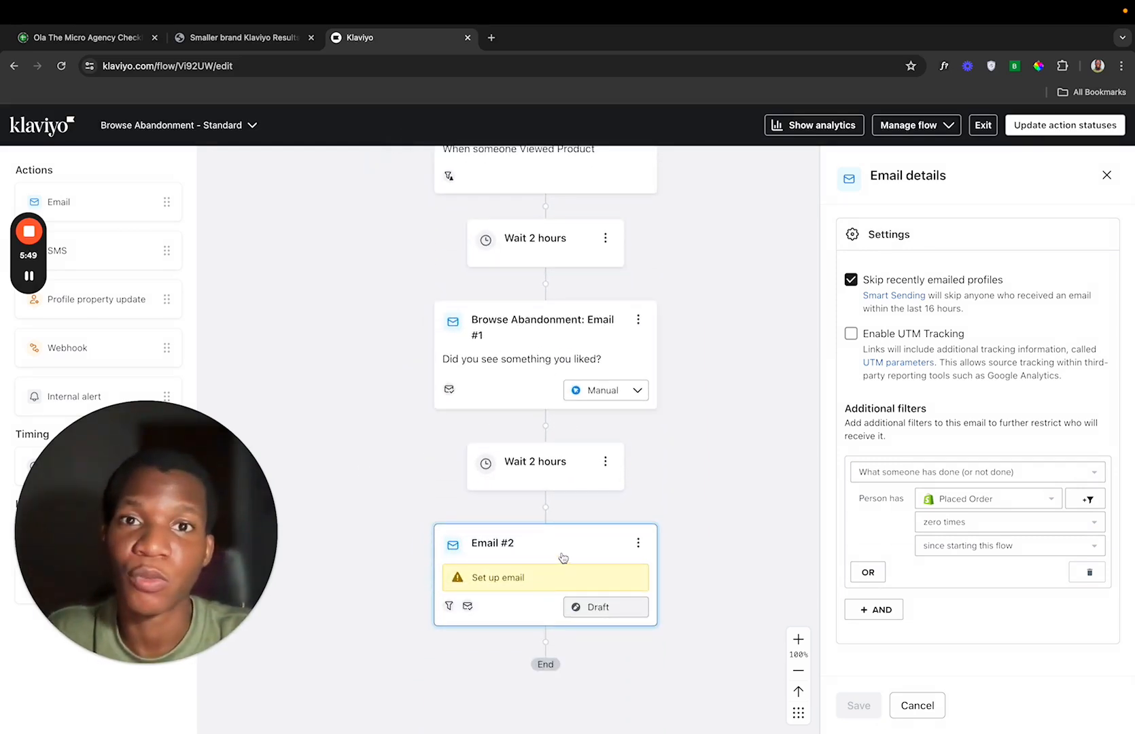